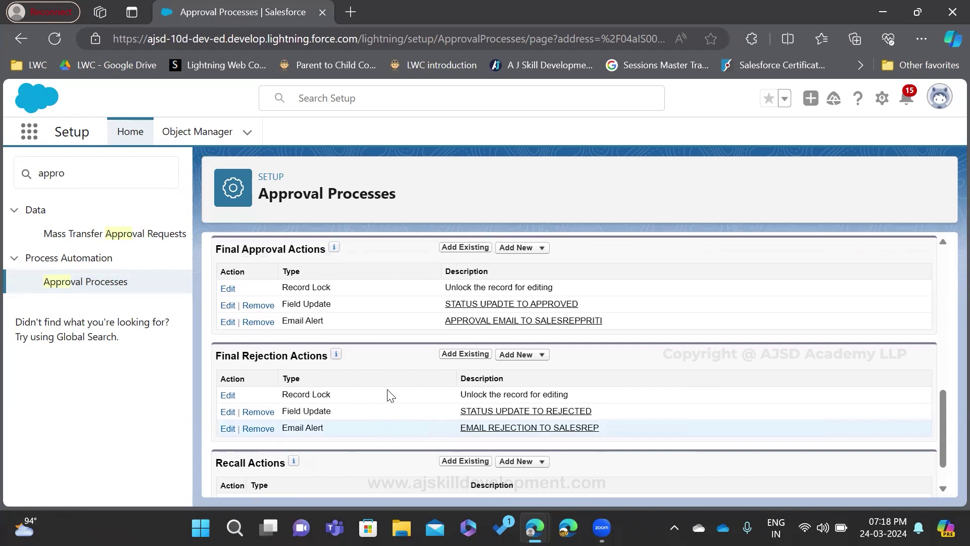
Step: Edit Initial Submitters to tick 'Allow submitters to recall approval requests' and save
{"action": "scroll", "coordinate": [389, 395], "scroll_direction": "up", "scroll_amount": 10}
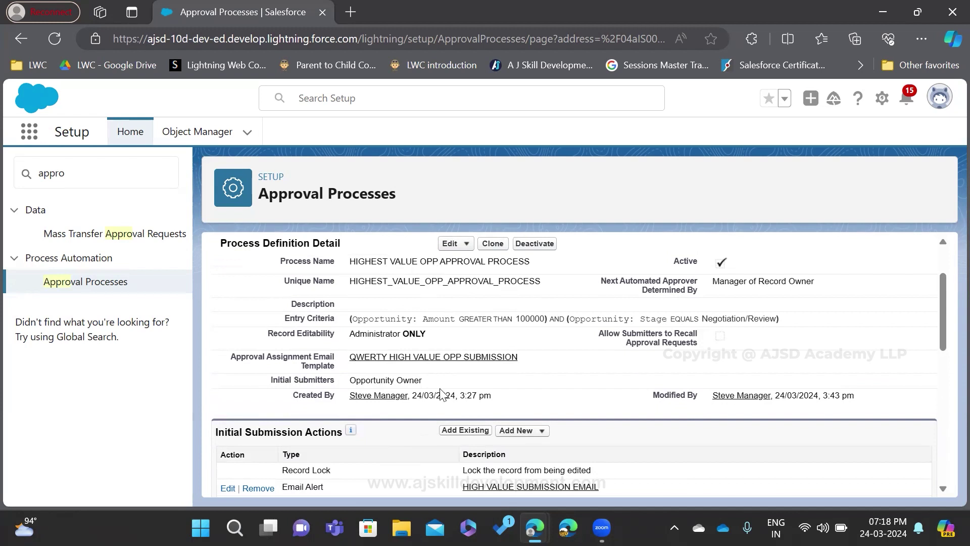
{"action": "scroll", "coordinate": [440, 394], "scroll_direction": "down", "scroll_amount": 3}
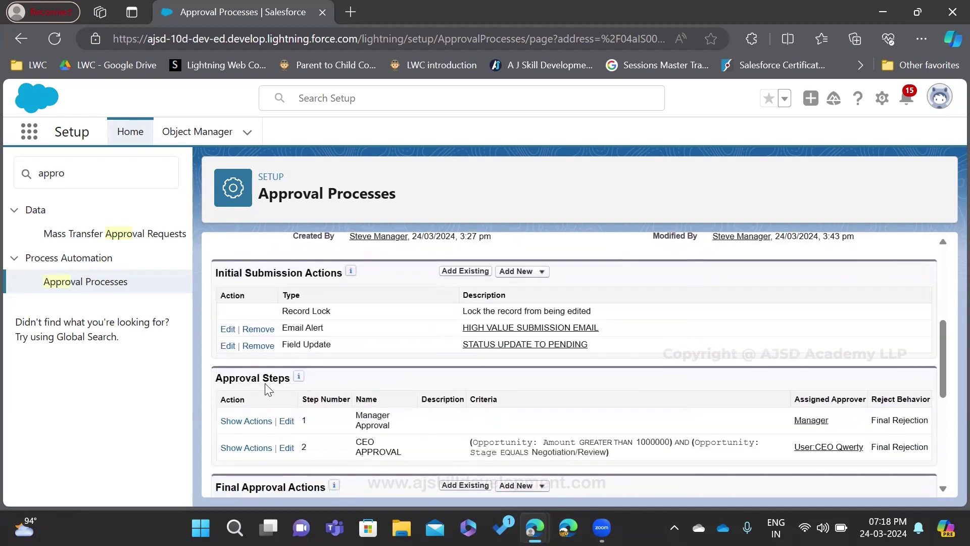
{"action": "scroll", "coordinate": [503, 396], "scroll_direction": "up", "scroll_amount": 4}
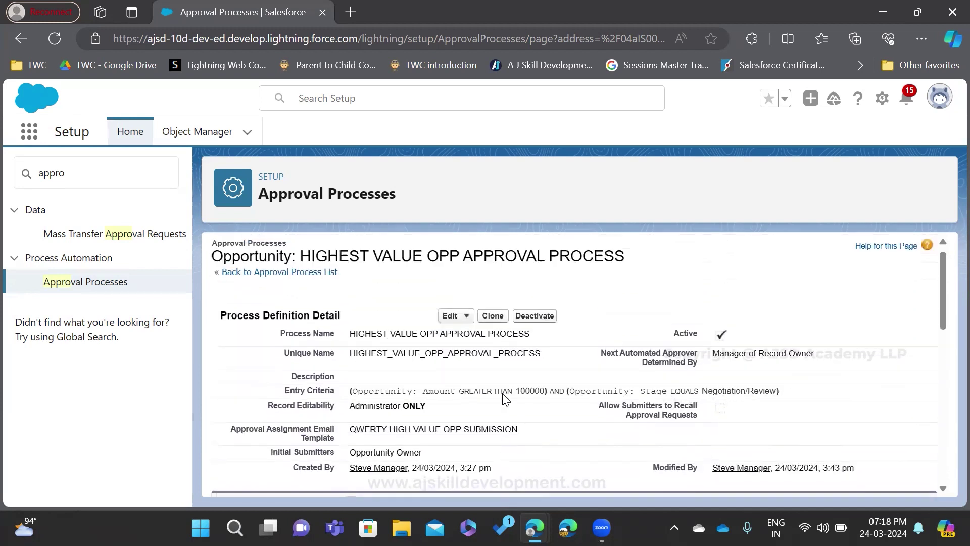
{"action": "left_click", "coordinate": [465, 321]}
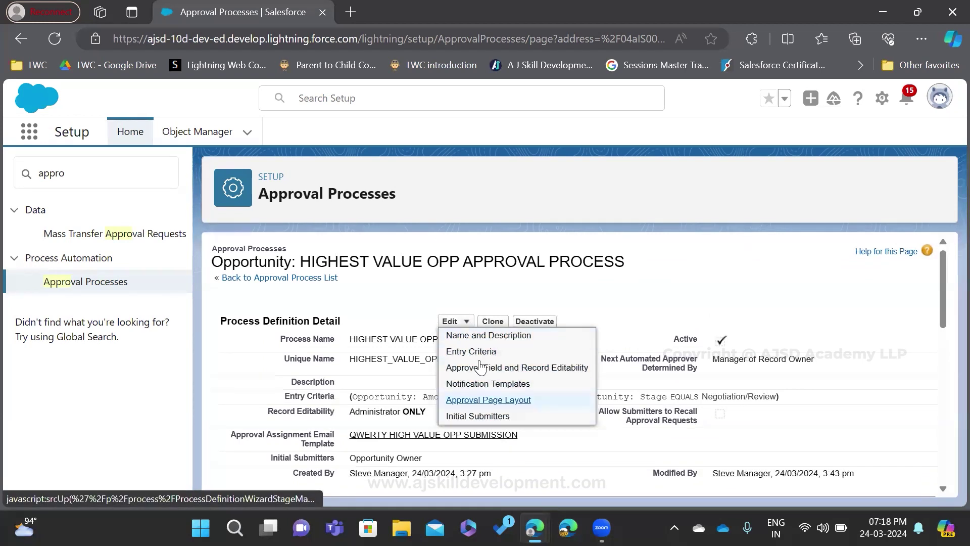
{"action": "left_click", "coordinate": [472, 418]}
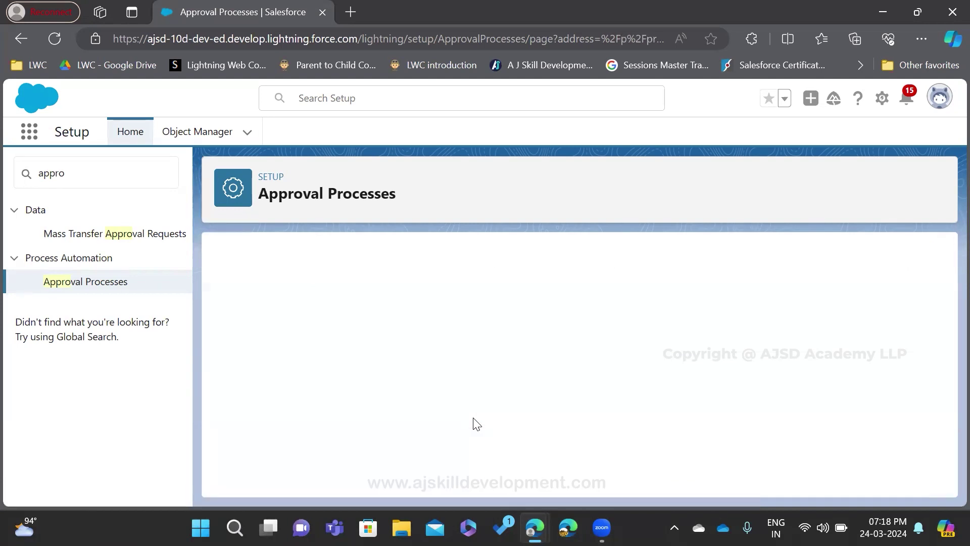
{"action": "scroll", "coordinate": [473, 422], "scroll_direction": "down", "scroll_amount": 3}
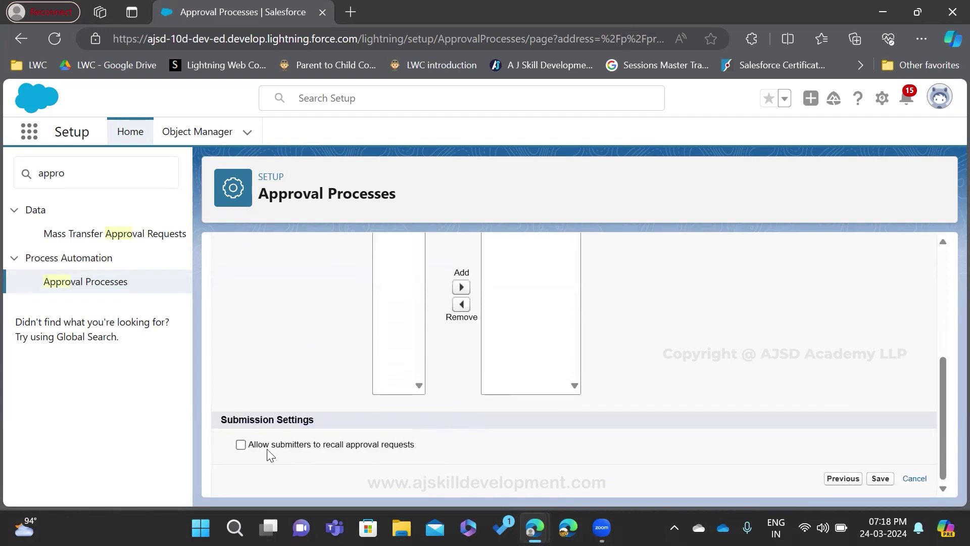
{"action": "left_click_drag", "start_coordinate": [248, 449], "coordinate": [293, 448]}
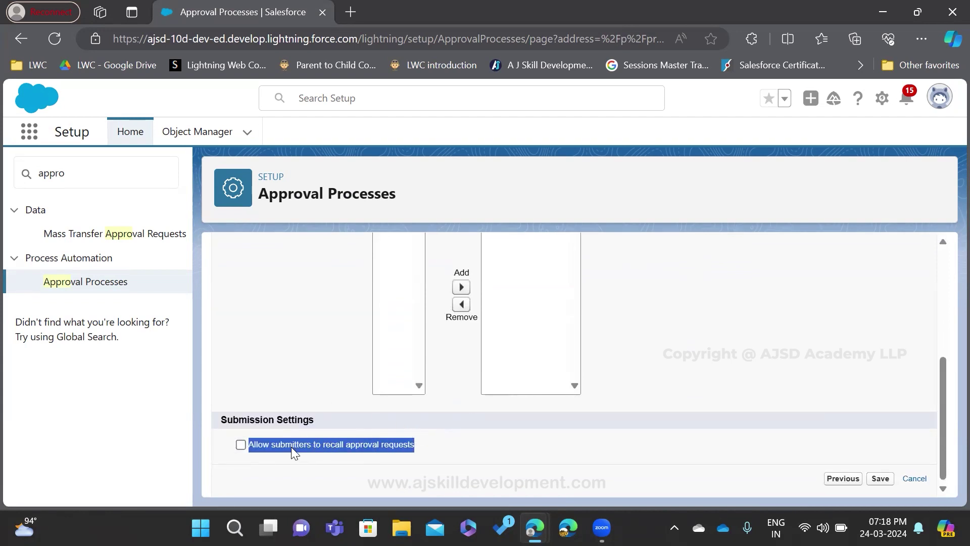
{"action": "left_click", "coordinate": [241, 444]}
{"action": "left_click", "coordinate": [328, 435]}
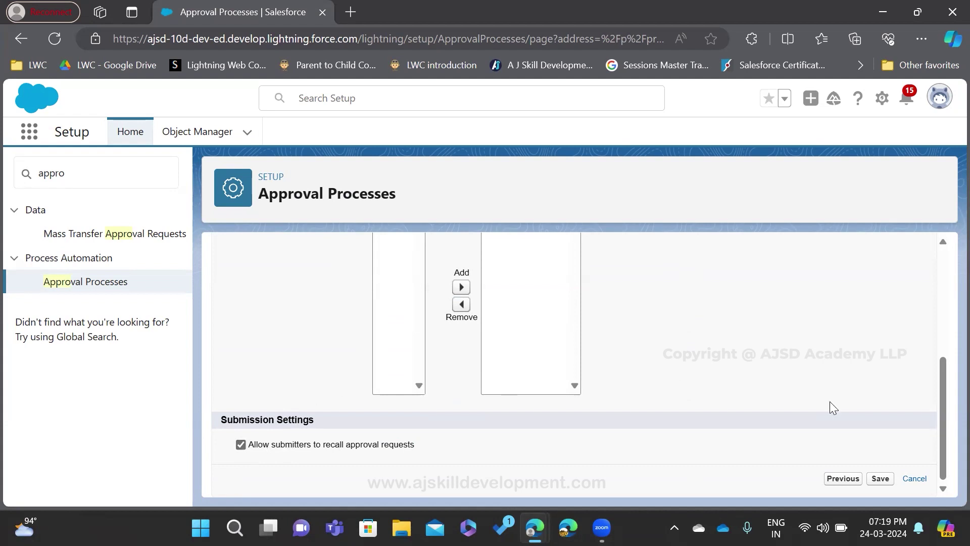
{"action": "left_click", "coordinate": [891, 482]}
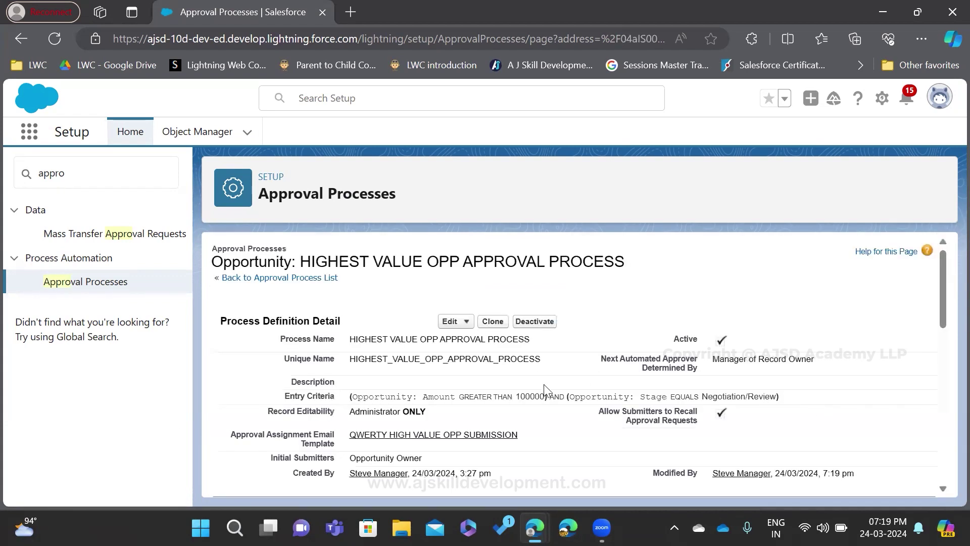
Step: Scroll the process detail page to review Initial Submission, Approval Steps and the Record Lock recall action
{"action": "scroll", "coordinate": [541, 389], "scroll_direction": "down", "scroll_amount": 10}
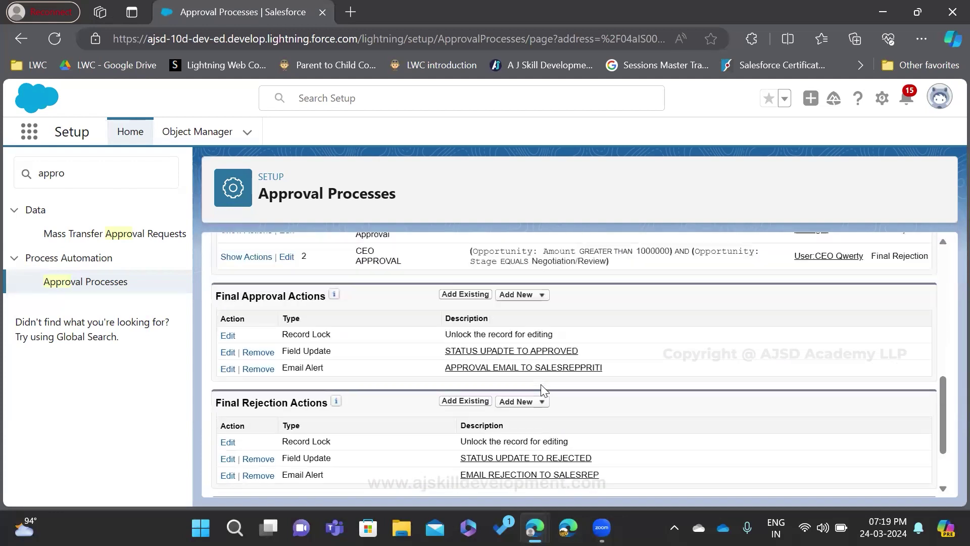
{"action": "scroll", "coordinate": [541, 387], "scroll_direction": "down", "scroll_amount": 1}
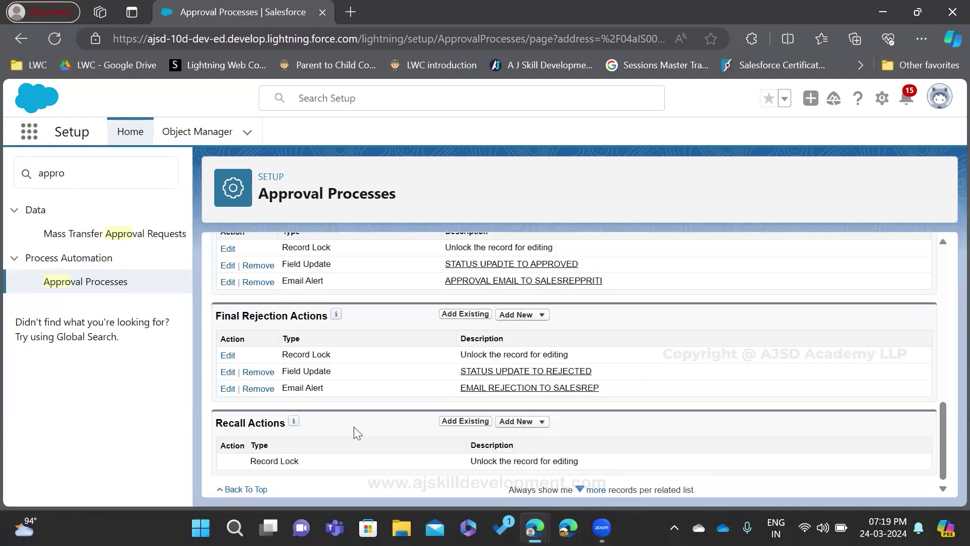
{"action": "scroll", "coordinate": [355, 427], "scroll_direction": "up", "scroll_amount": 2}
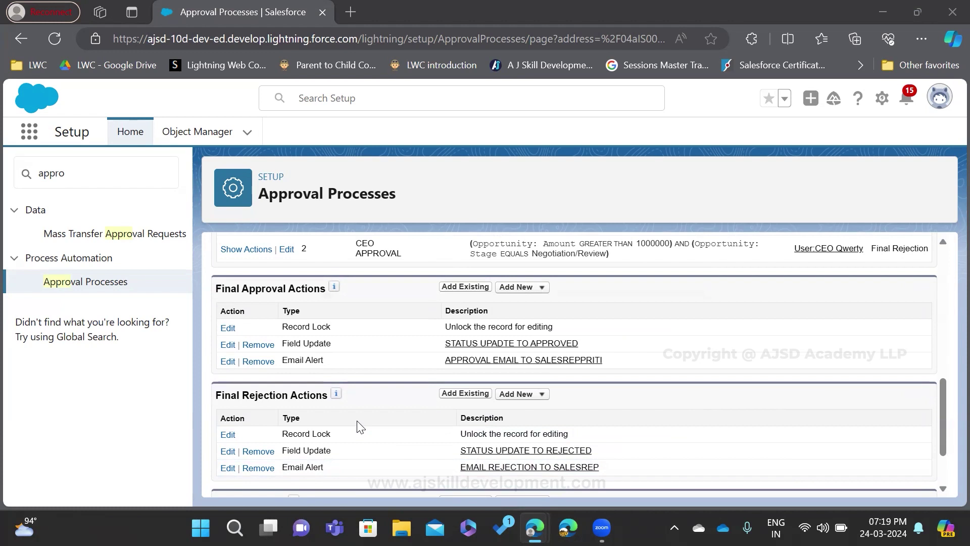
{"action": "scroll", "coordinate": [358, 425], "scroll_direction": "up", "scroll_amount": 5}
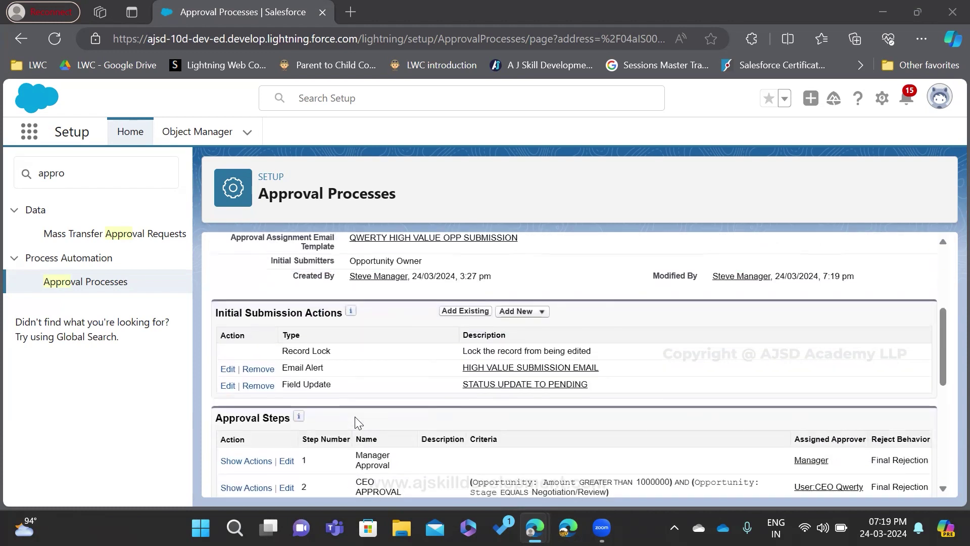
{"action": "left_click_drag", "start_coordinate": [597, 383], "coordinate": [183, 380]}
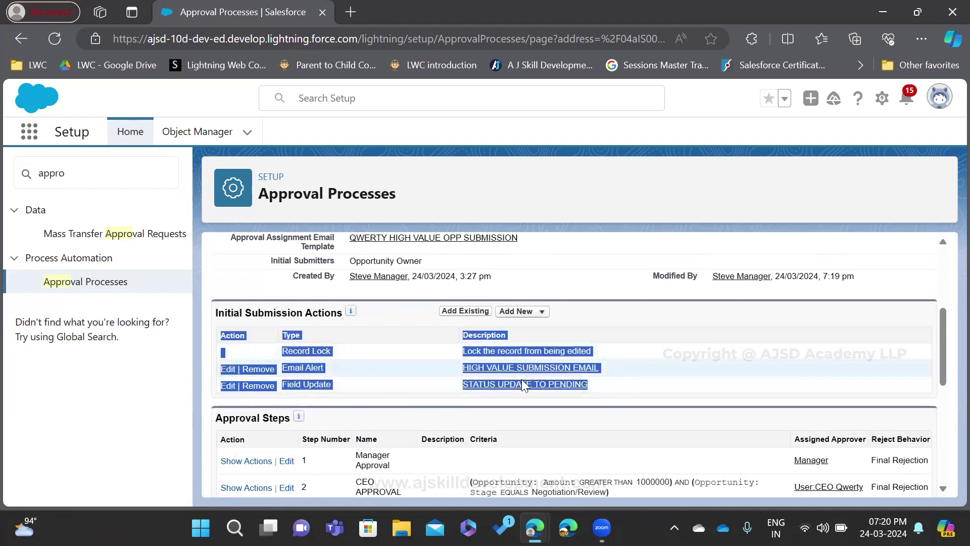
{"action": "left_click", "coordinate": [602, 397]}
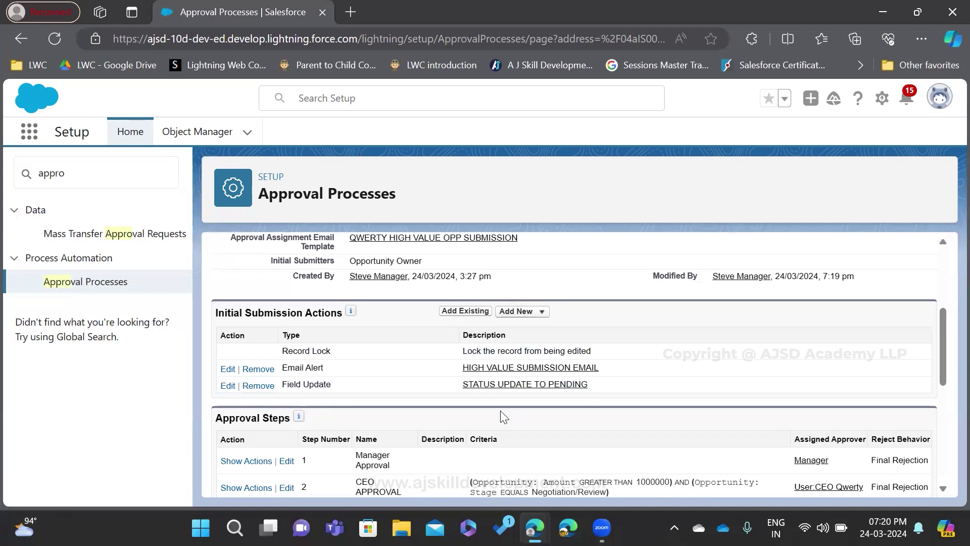
{"action": "scroll", "coordinate": [504, 417], "scroll_direction": "down", "scroll_amount": 10}
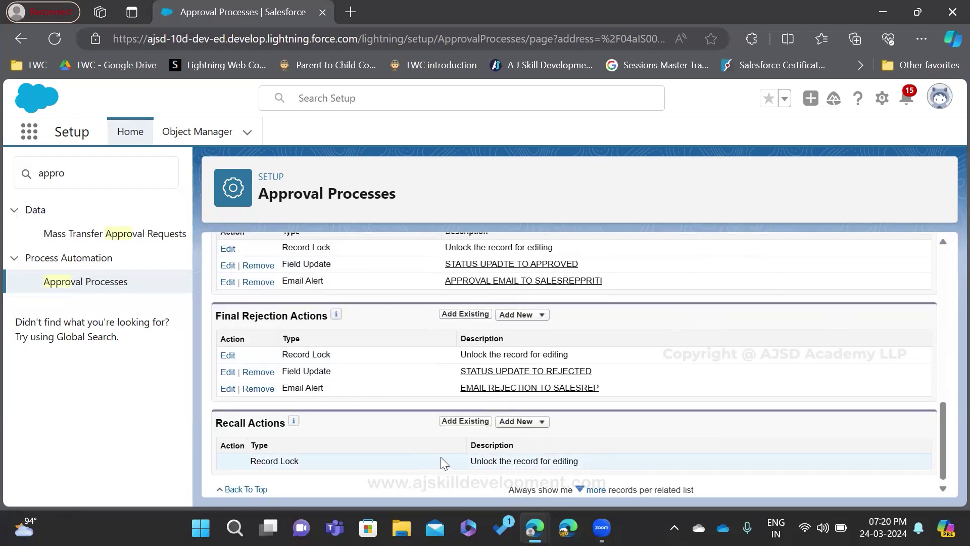
{"action": "scroll", "coordinate": [444, 445], "scroll_direction": "up", "scroll_amount": 5}
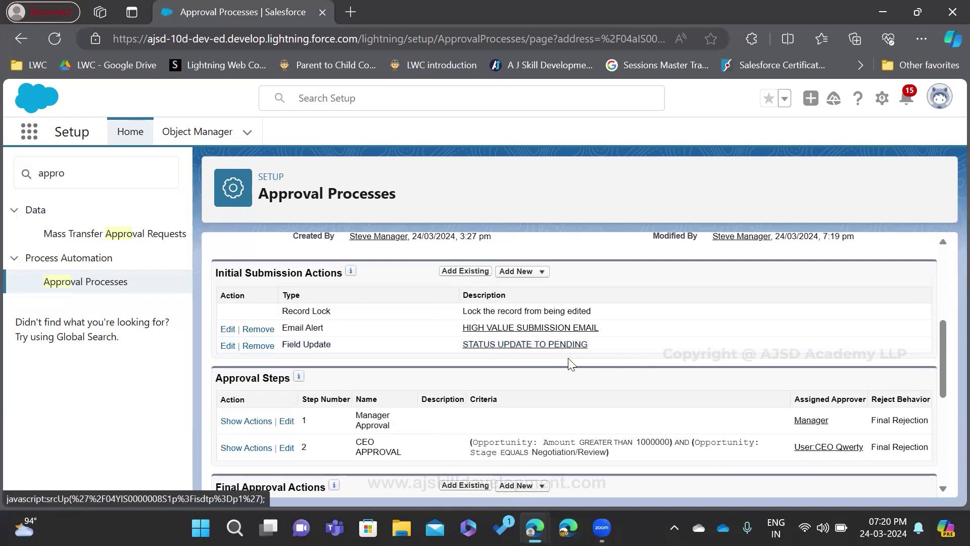
{"action": "scroll", "coordinate": [559, 404], "scroll_direction": "down", "scroll_amount": 5}
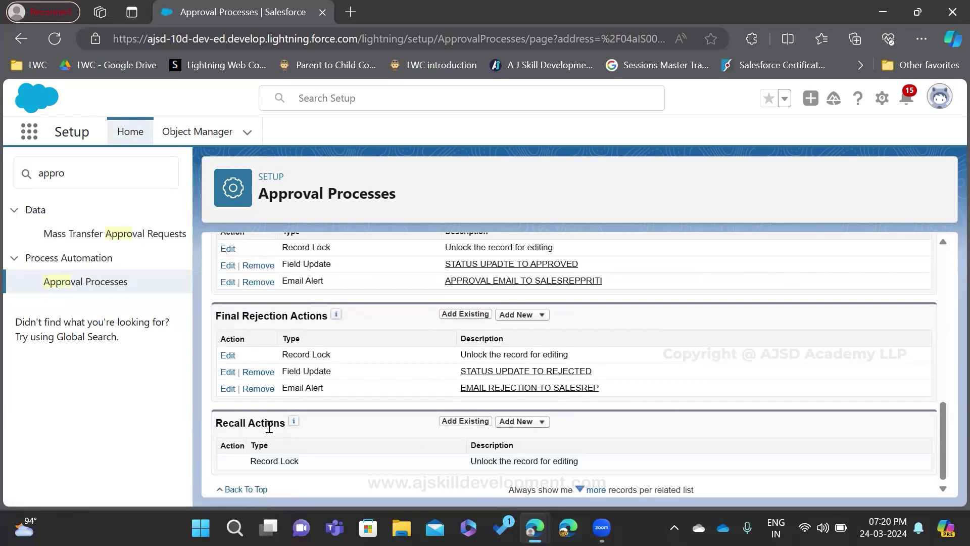
Step: Add a new recall Field Update on Opportunity targeting the Approval Status field
{"action": "left_click", "coordinate": [516, 421]}
{"action": "left_click", "coordinate": [523, 465]}
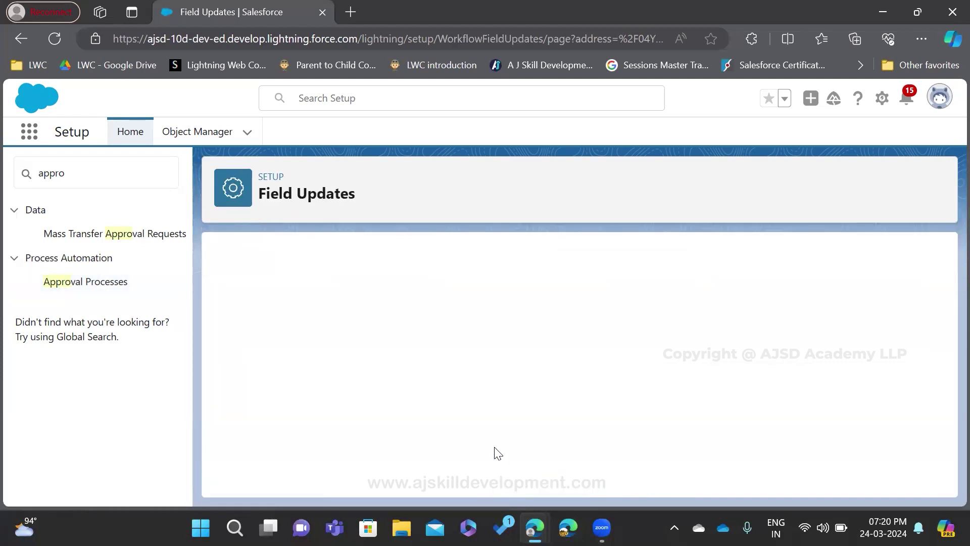
{"action": "scroll", "coordinate": [495, 464], "scroll_direction": "down", "scroll_amount": 1}
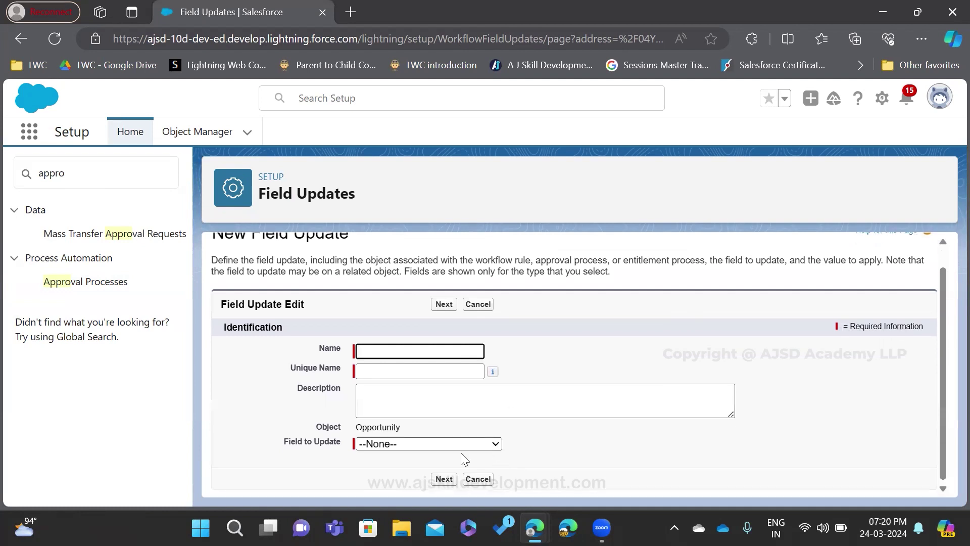
{"action": "left_click", "coordinate": [373, 445]}
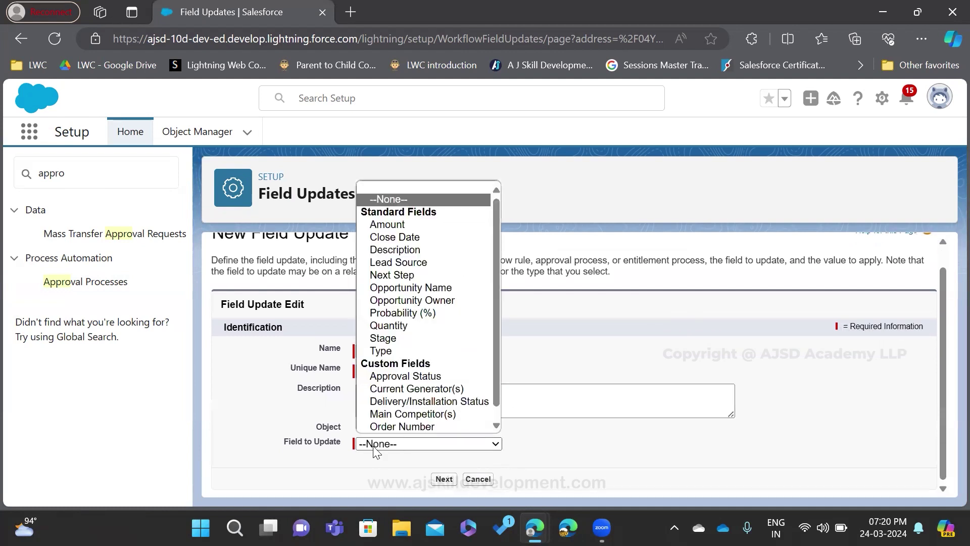
{"action": "left_click", "coordinate": [397, 377]}
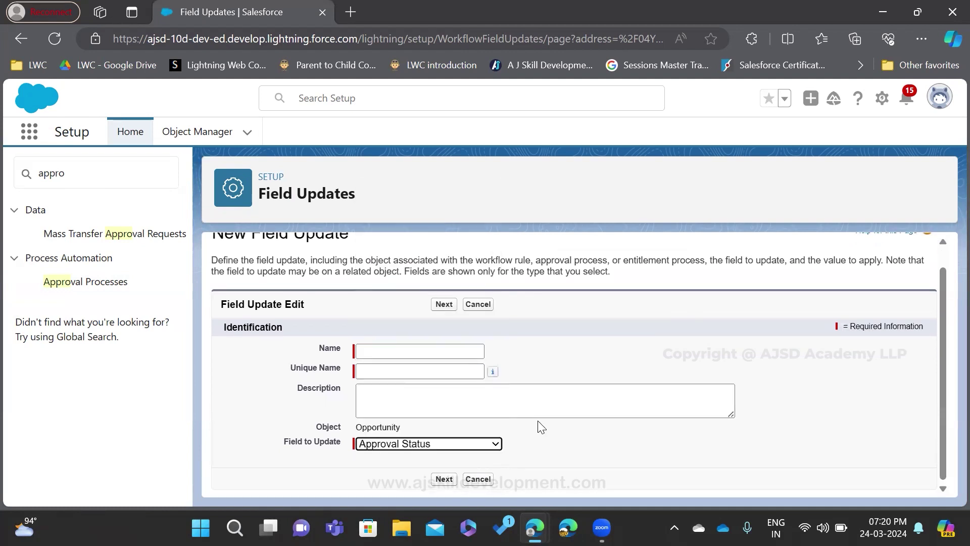
{"action": "scroll", "coordinate": [540, 427], "scroll_direction": "down", "scroll_amount": 3}
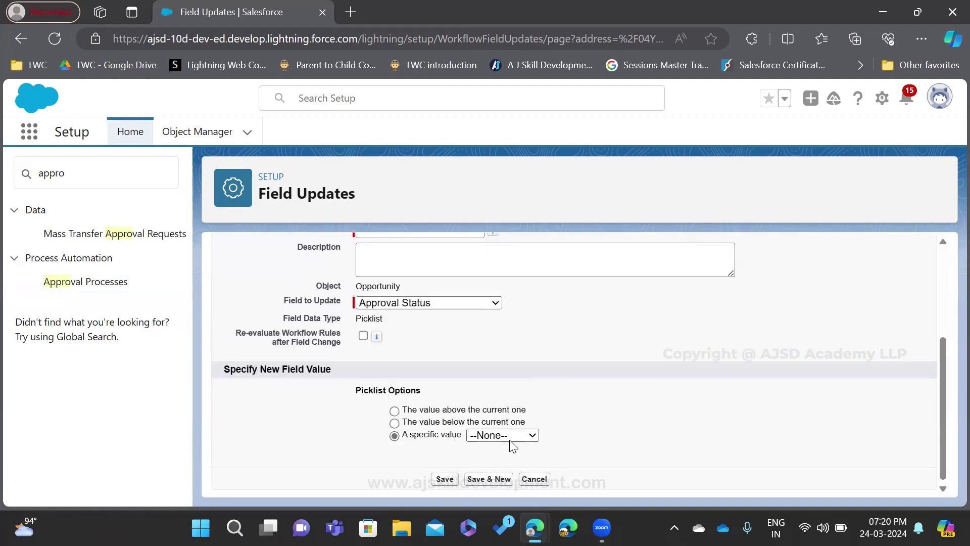
{"action": "left_click", "coordinate": [510, 442]}
{"action": "left_click", "coordinate": [510, 442]}
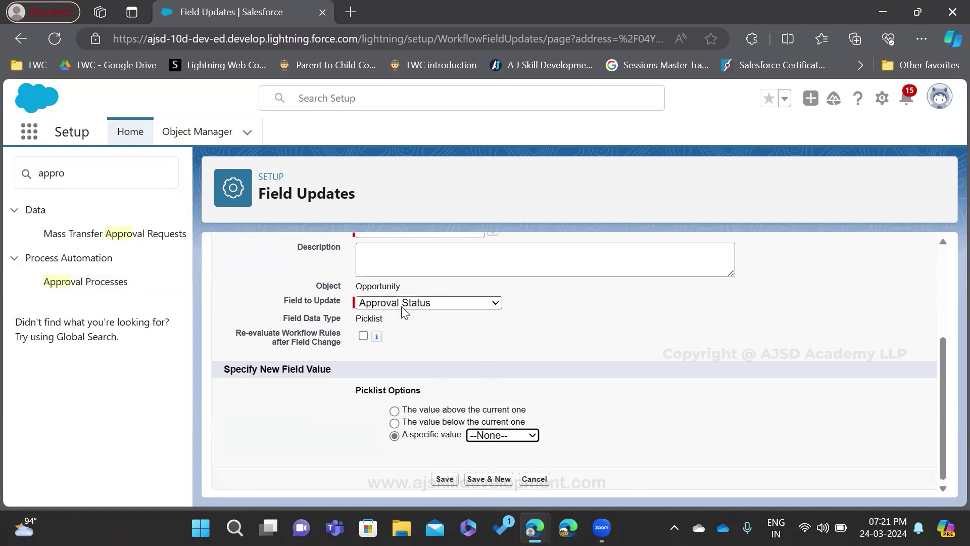
{"action": "left_click", "coordinate": [489, 438]}
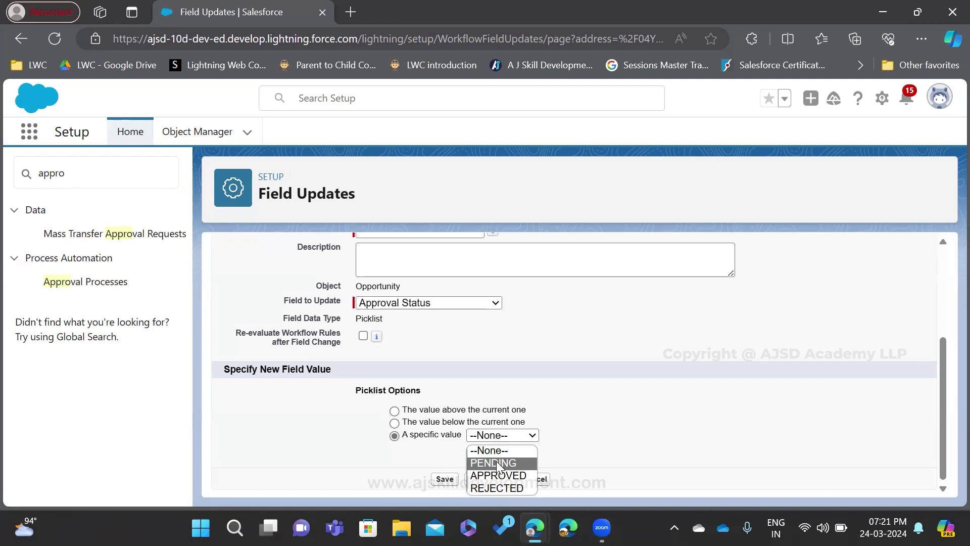
{"action": "left_click", "coordinate": [487, 450]}
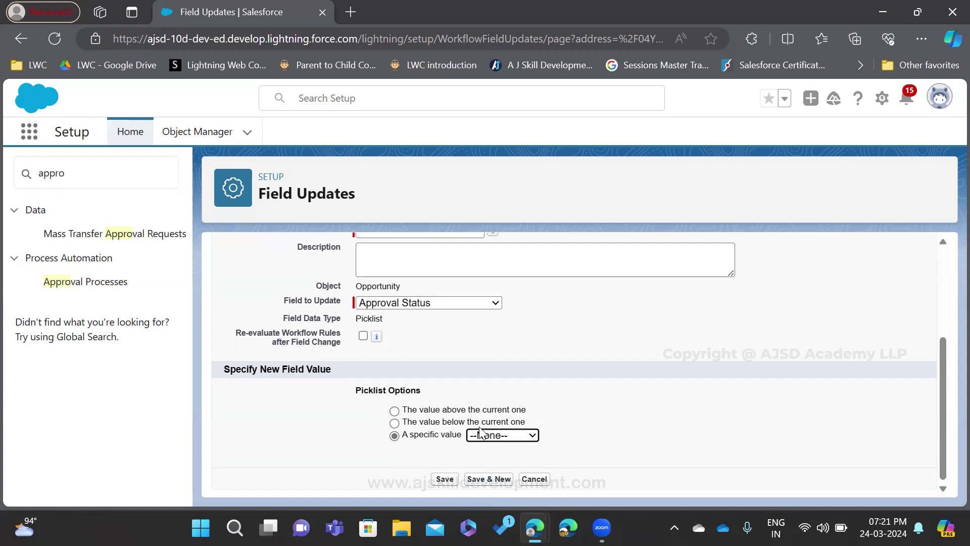
Step: Name the field update 'RECALL STATUS' with unique name RECALL_STATUS and save it
{"action": "scroll", "coordinate": [416, 320], "scroll_direction": "up", "scroll_amount": 3}
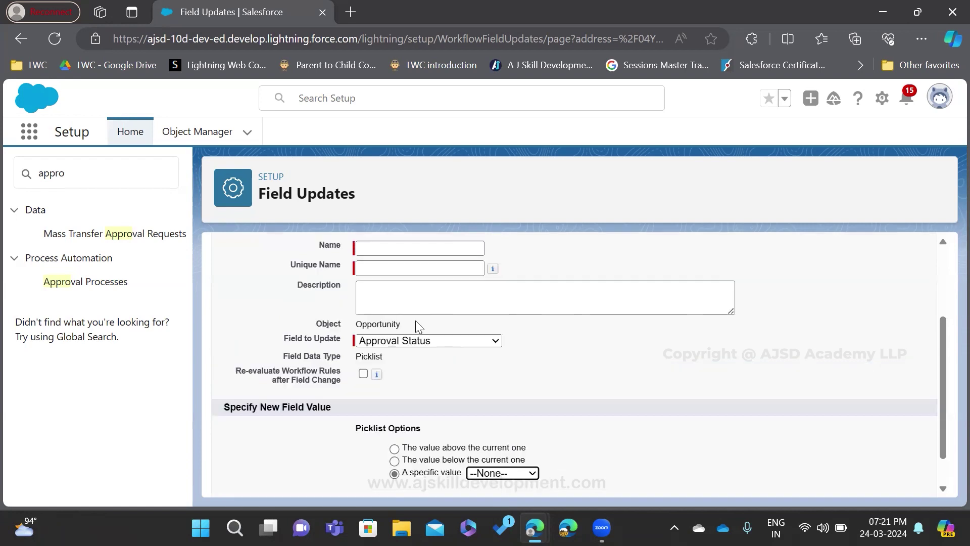
{"action": "left_click", "coordinate": [390, 370]}
{"action": "type", "text": "REC"}
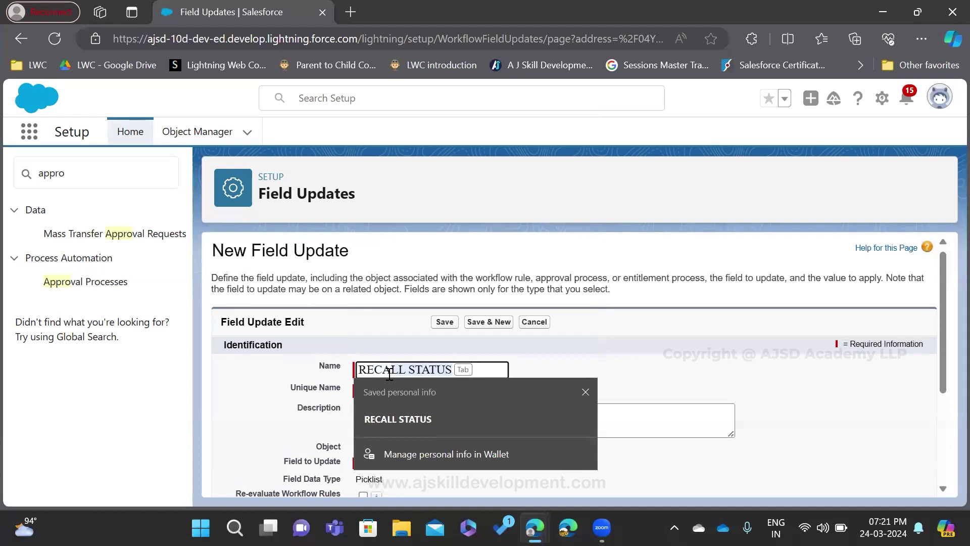
{"action": "key", "text": "Tab"}
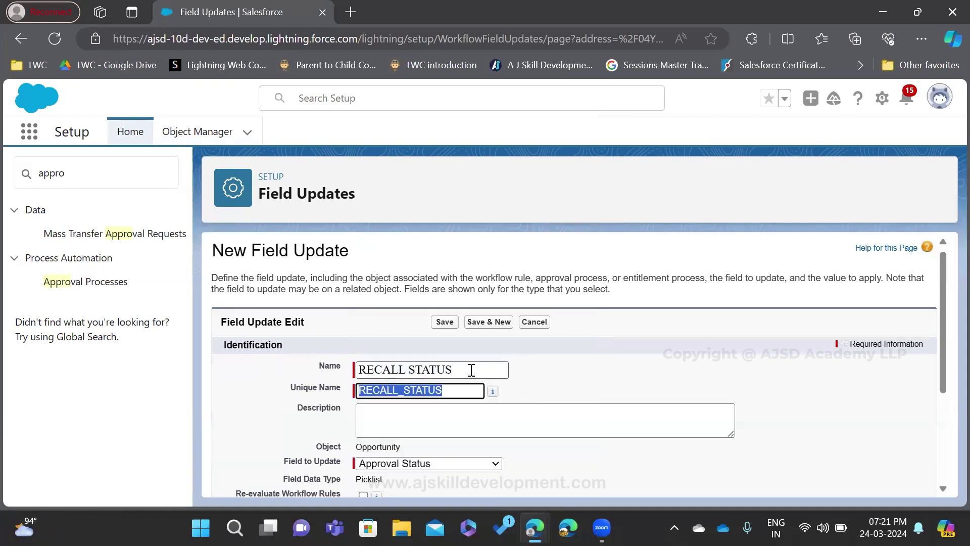
{"action": "left_click", "coordinate": [480, 346]}
{"action": "left_click", "coordinate": [445, 322]}
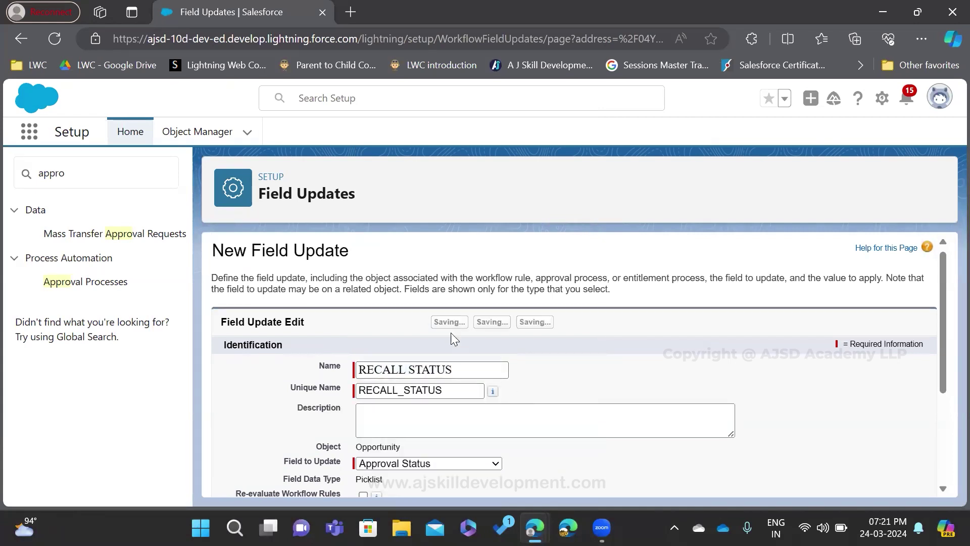
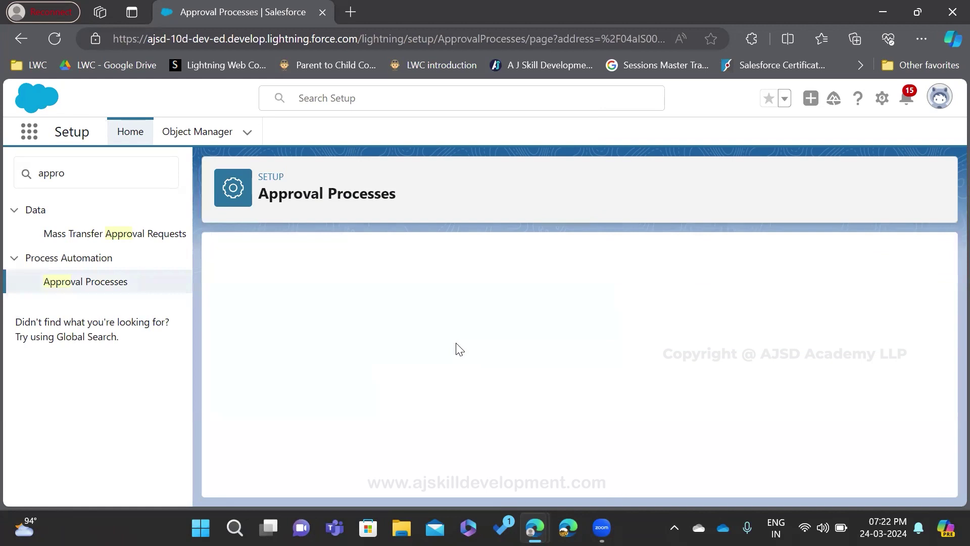
Step: Find the Users page with Quick Find 'user' and log in as the SalesRep user
{"action": "left_click", "coordinate": [91, 169]}
{"action": "key", "text": "BackSpace"}
{"action": "key", "text": "BackSpace"}
{"action": "key", "text": "BackSpace"}
{"action": "key", "text": "BackSpace"}
{"action": "key", "text": "BackSpace"}
{"action": "type", "text": "us"}
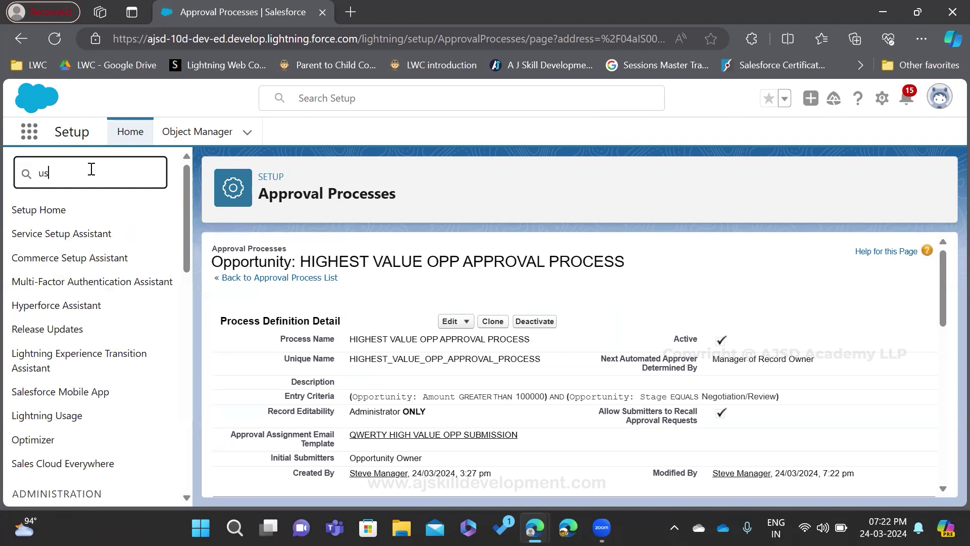
{"action": "type", "text": "er"}
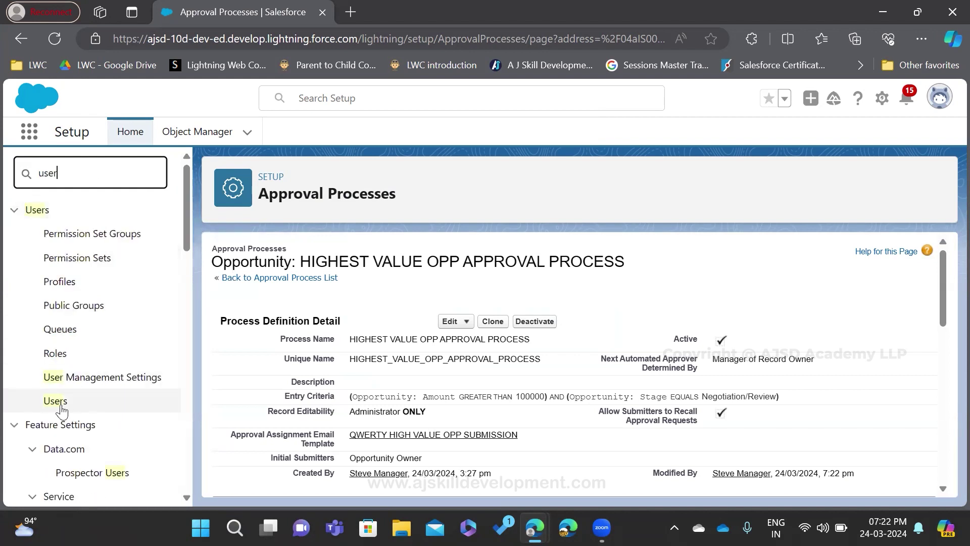
{"action": "left_click", "coordinate": [55, 400]}
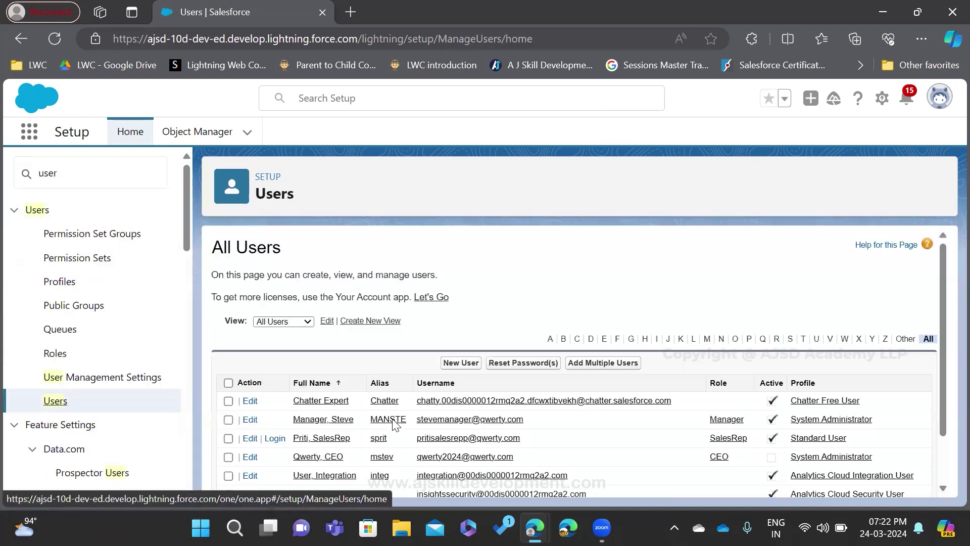
{"action": "left_click", "coordinate": [275, 437]}
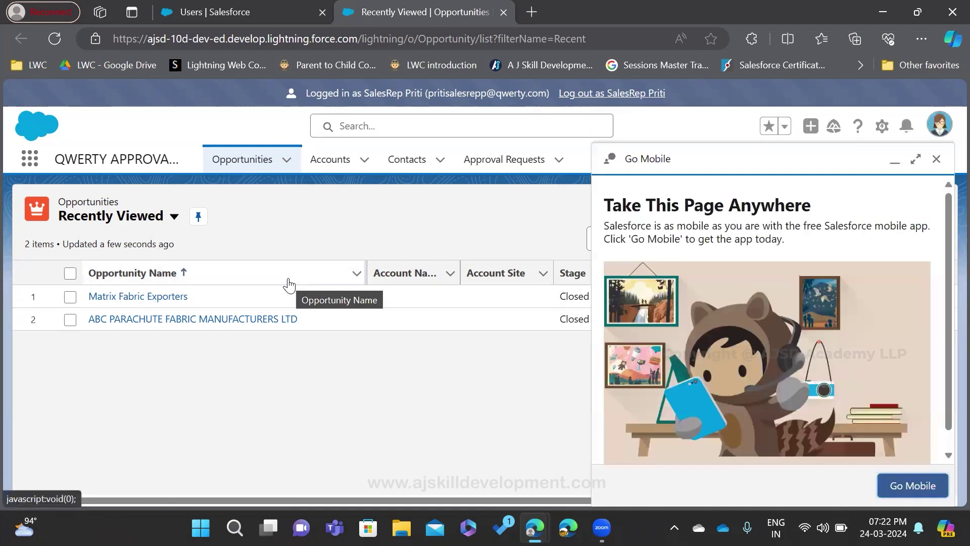
Step: Start a new opportunity named 'Test 2' with amount 300000
{"action": "left_click", "coordinate": [942, 161]}
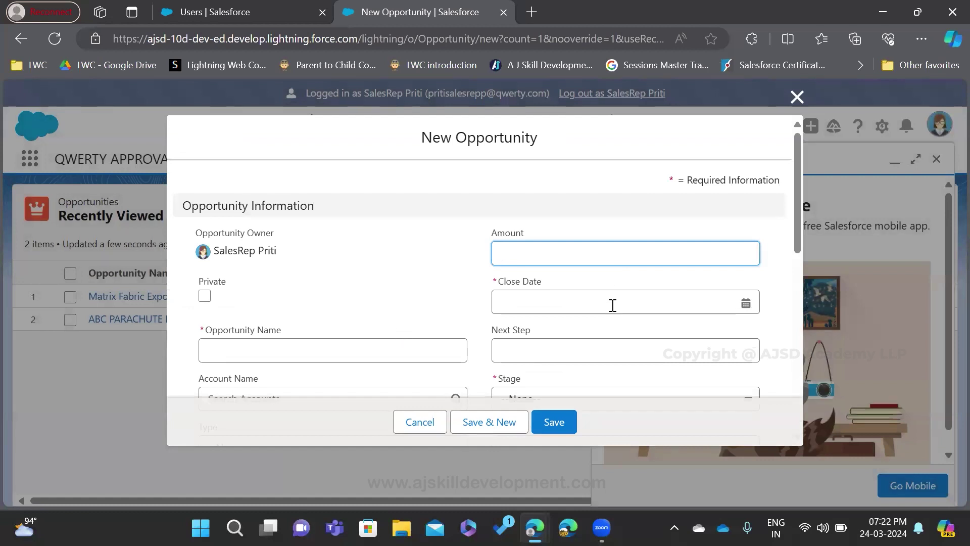
{"action": "left_click", "coordinate": [373, 345]}
{"action": "type", "text": "Test"}
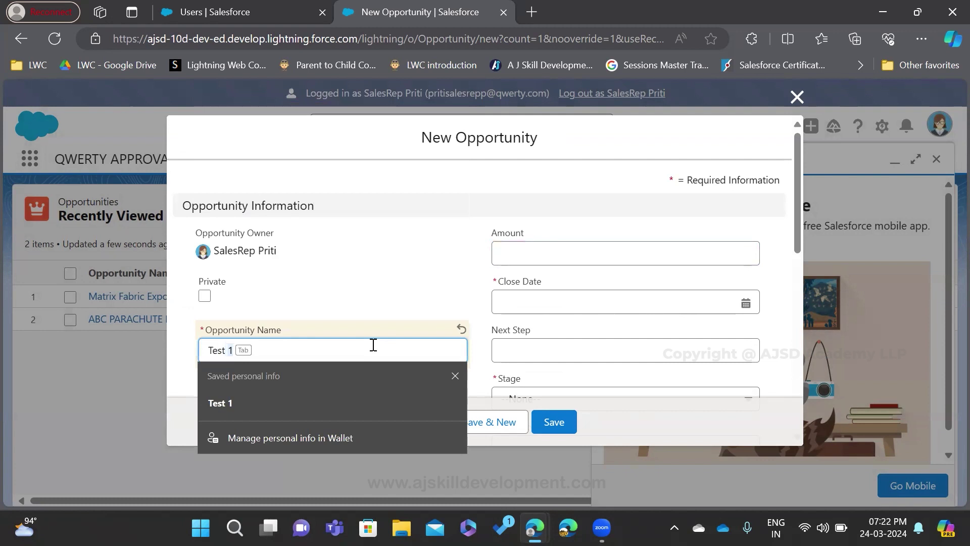
{"action": "type", "text": " 2"}
{"action": "scroll", "coordinate": [379, 335], "scroll_direction": "down", "scroll_amount": 2}
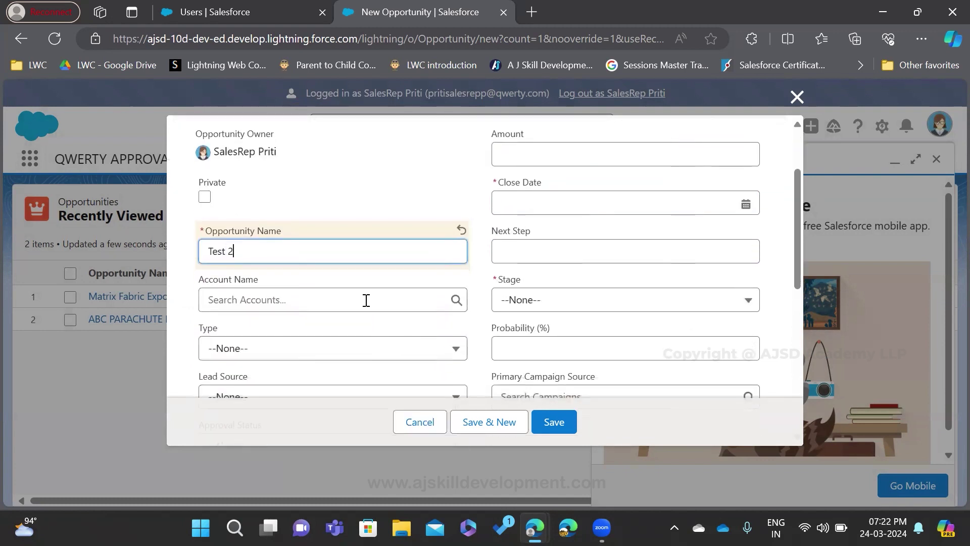
{"action": "scroll", "coordinate": [358, 348], "scroll_direction": "up", "scroll_amount": 2}
{"action": "left_click", "coordinate": [517, 251]}
{"action": "type", "text": "300000"}
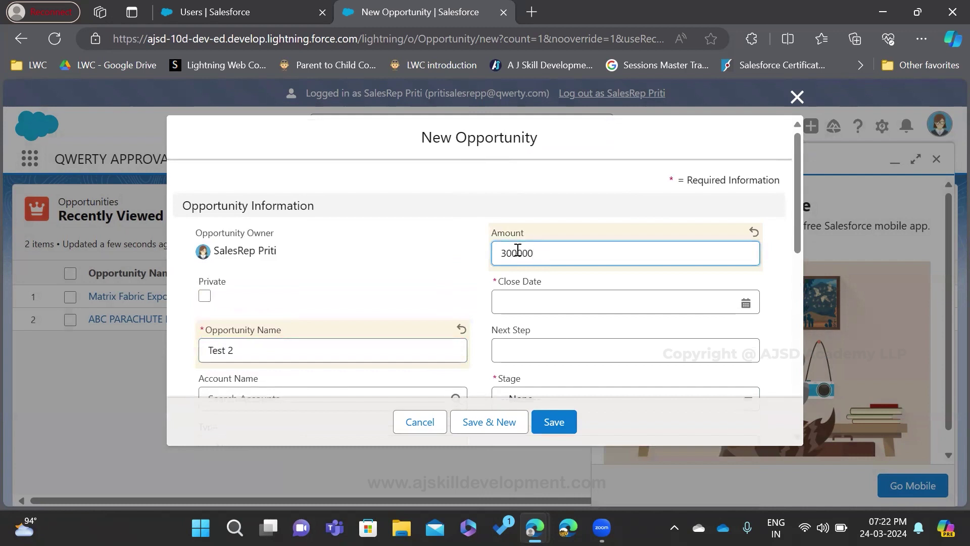
Step: Set close date 04/04/2024 and stage Negotiation/Review, then save the opportunity
{"action": "left_click", "coordinate": [559, 302]}
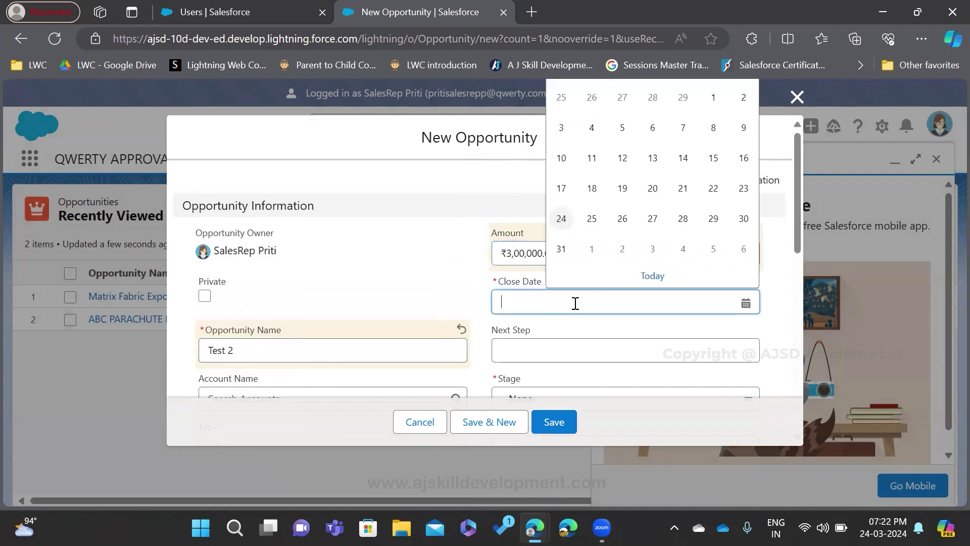
{"action": "left_click", "coordinate": [675, 250]}
{"action": "scroll", "coordinate": [636, 298], "scroll_direction": "down", "scroll_amount": 3}
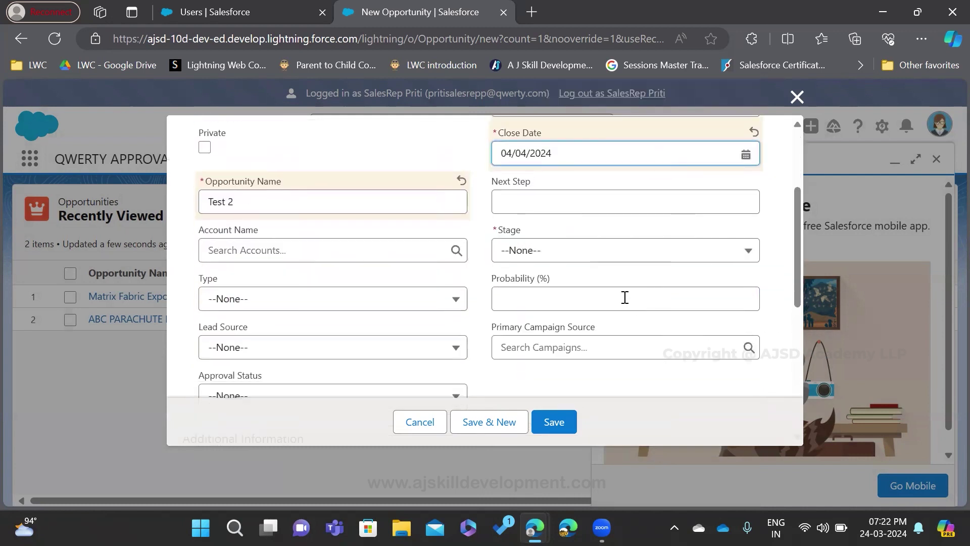
{"action": "left_click", "coordinate": [602, 251]}
{"action": "scroll", "coordinate": [548, 398], "scroll_direction": "down", "scroll_amount": 2}
{"action": "left_click", "coordinate": [553, 427]}
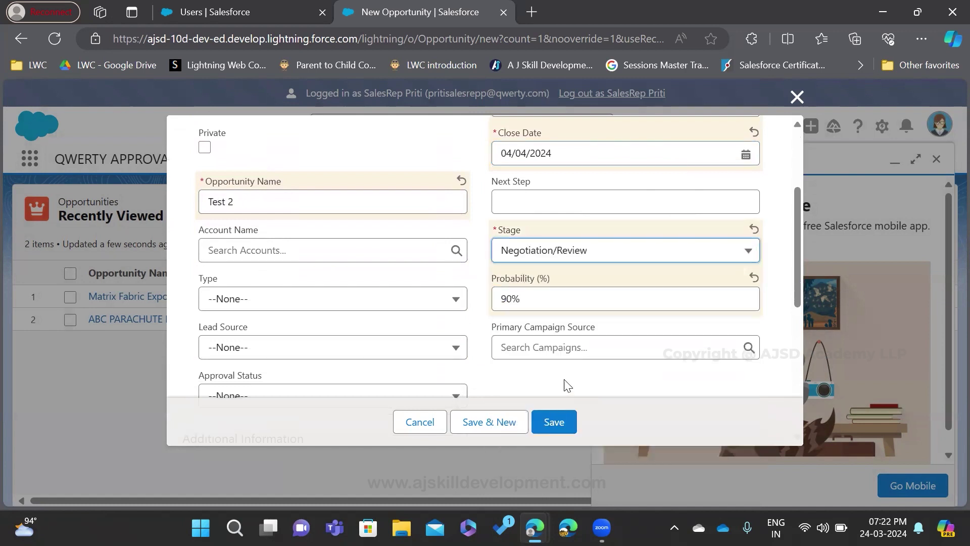
{"action": "left_click", "coordinate": [555, 424]}
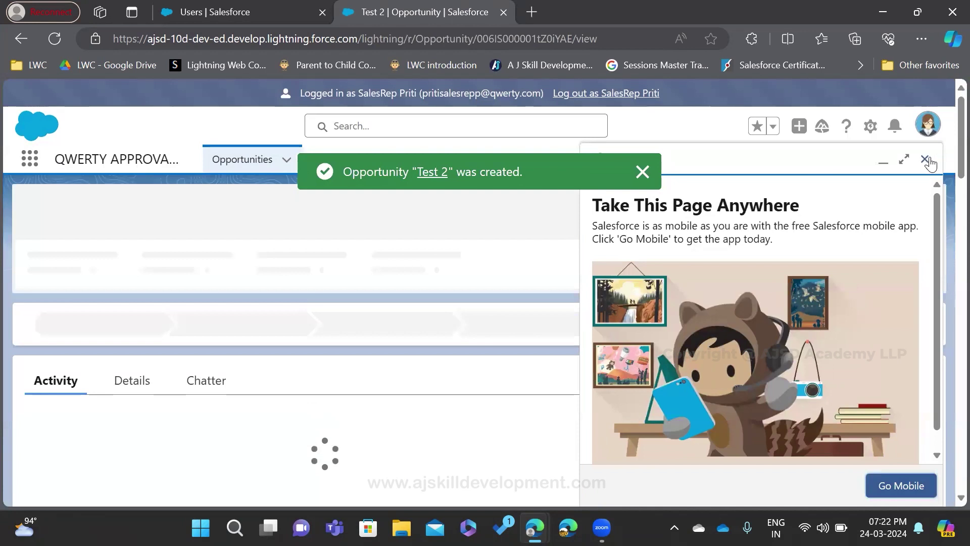
Step: Dismiss the Go Mobile panel and submit Test 2 for approval with comment 'Pls Approve'
{"action": "left_click", "coordinate": [936, 159]}
{"action": "left_click", "coordinate": [132, 378]}
{"action": "scroll", "coordinate": [302, 375], "scroll_direction": "down", "scroll_amount": 2}
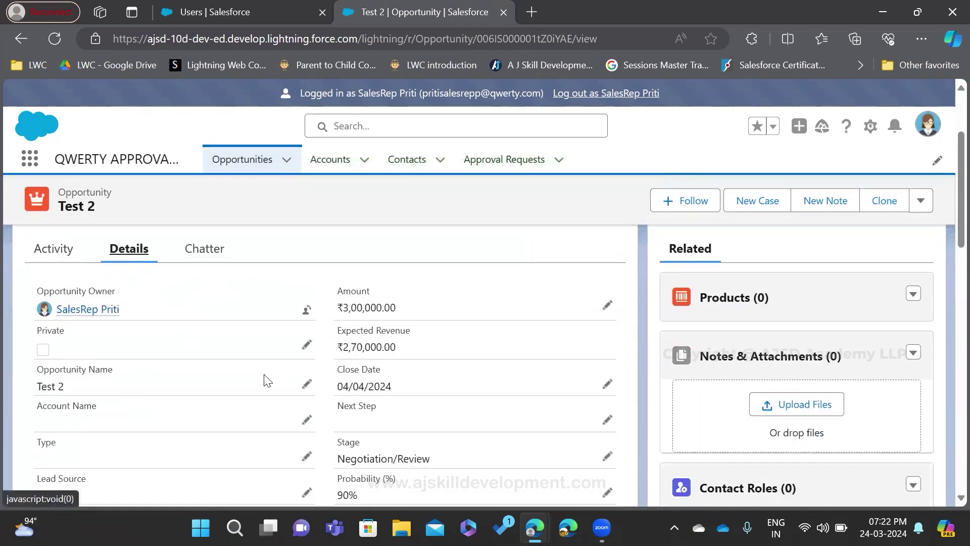
{"action": "scroll", "coordinate": [520, 389], "scroll_direction": "up", "scroll_amount": 2}
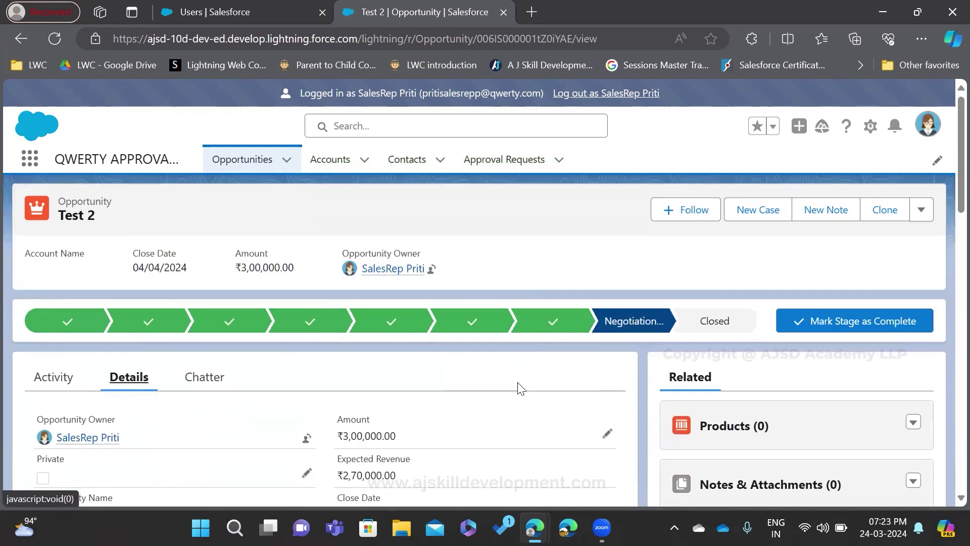
{"action": "left_click", "coordinate": [920, 211]}
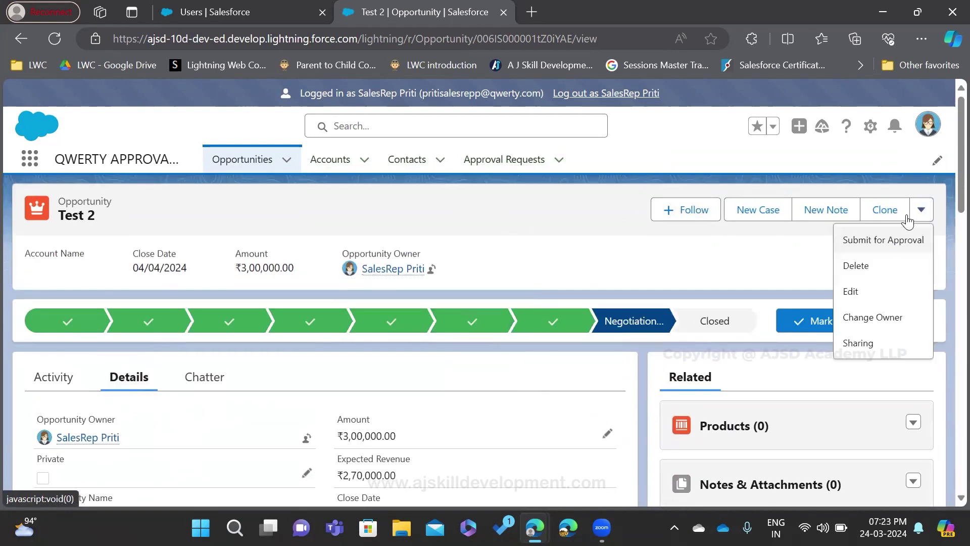
{"action": "left_click", "coordinate": [867, 242]}
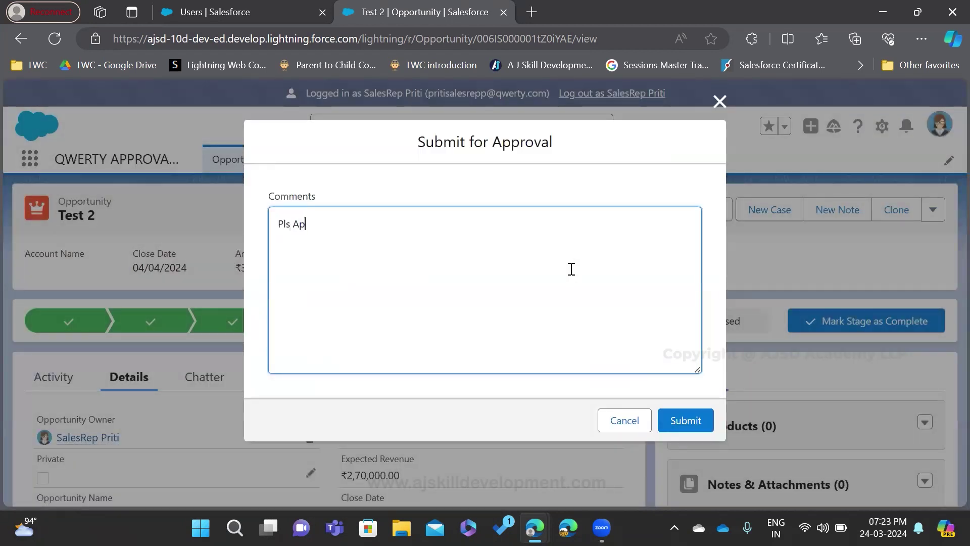
{"action": "left_click", "coordinate": [674, 420]}
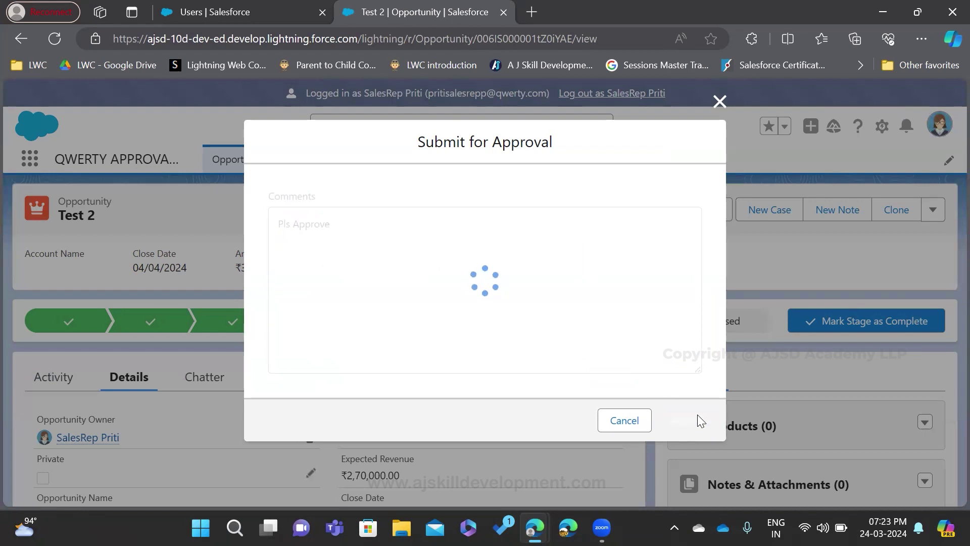
{"action": "scroll", "coordinate": [397, 420], "scroll_direction": "down", "scroll_amount": 3}
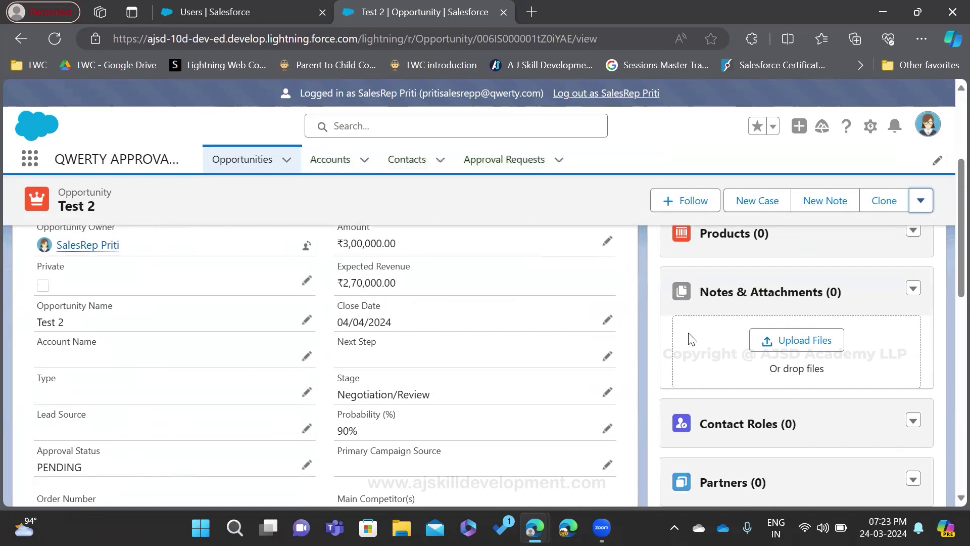
{"action": "scroll", "coordinate": [691, 337], "scroll_direction": "down", "scroll_amount": 10}
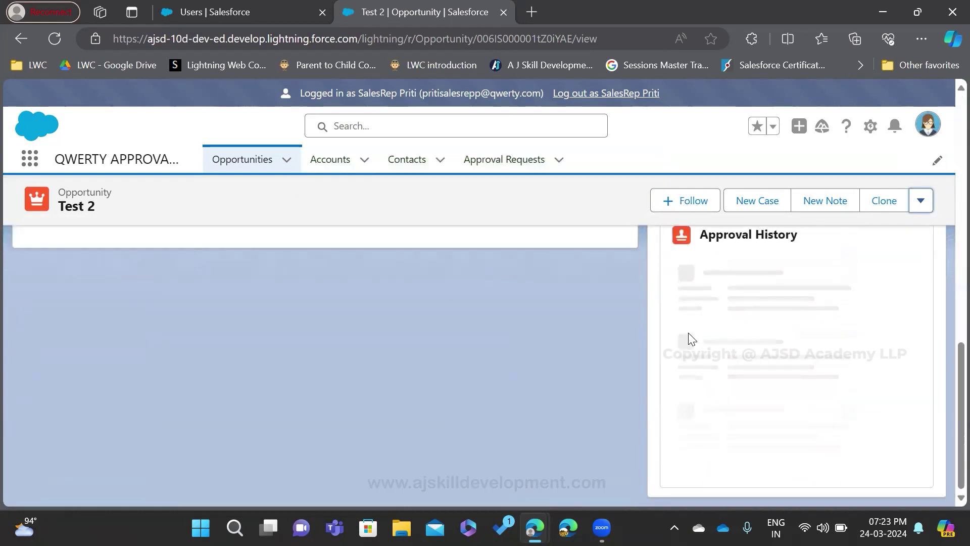
Step: Scroll to Approval History and point out the Pending Manager Approval and PENDING status
{"action": "scroll", "coordinate": [688, 332], "scroll_direction": "down", "scroll_amount": 1}
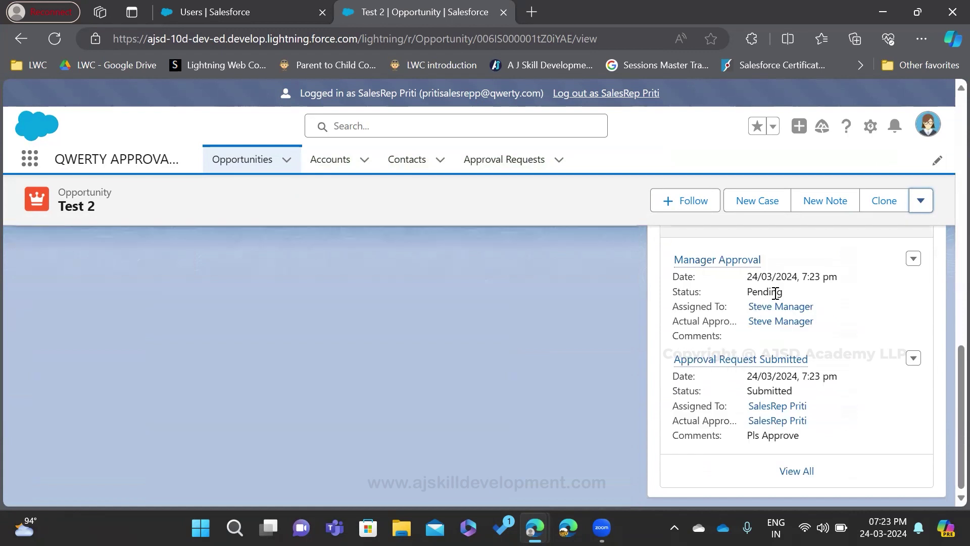
{"action": "left_click_drag", "start_coordinate": [784, 292], "coordinate": [678, 287]}
{"action": "left_click", "coordinate": [359, 293]}
{"action": "scroll", "coordinate": [358, 292], "scroll_direction": "up", "scroll_amount": 8}
{"action": "left_click_drag", "start_coordinate": [85, 371], "coordinate": [15, 363]}
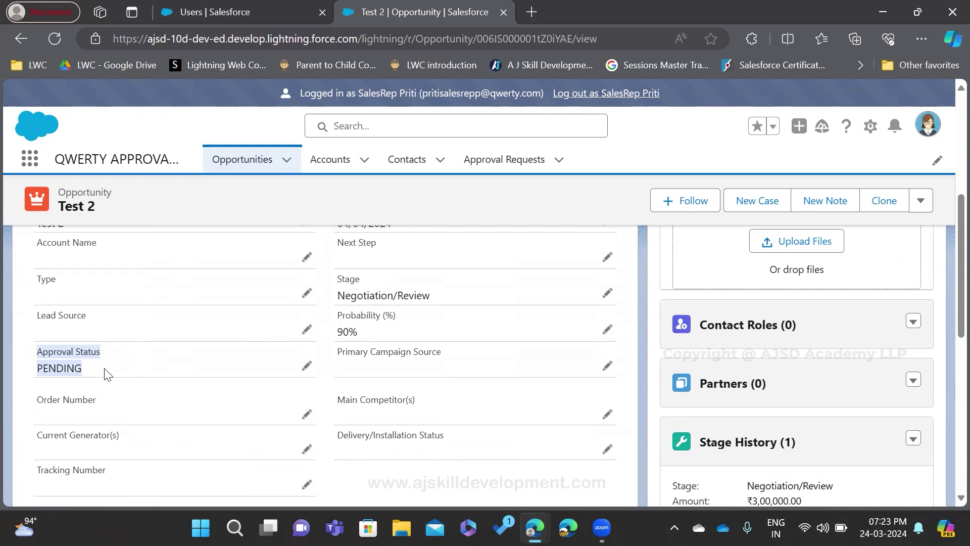
{"action": "left_click", "coordinate": [85, 372]}
{"action": "scroll", "coordinate": [782, 387], "scroll_direction": "down", "scroll_amount": 6}
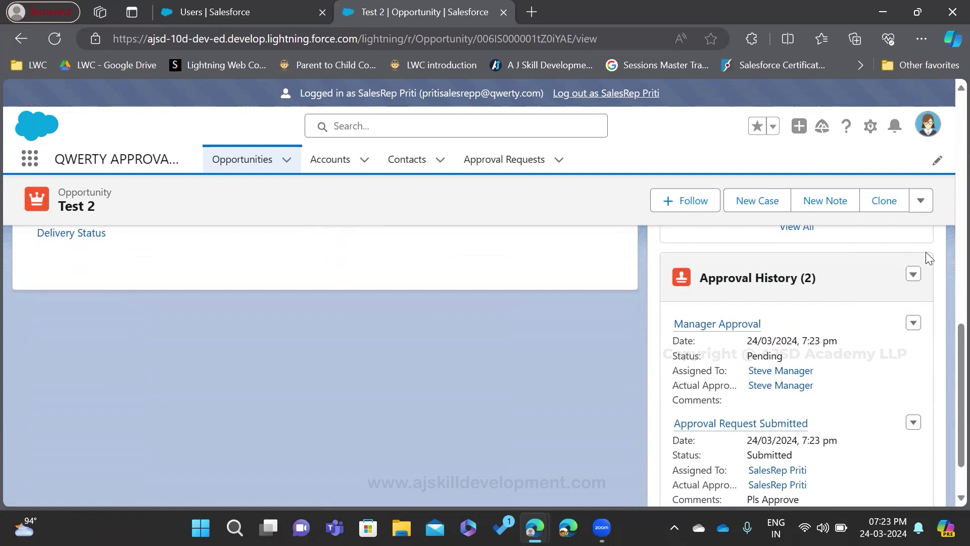
Step: Recall Test 2's pending approval request with the comment 'Recalled'
{"action": "left_click", "coordinate": [912, 283]}
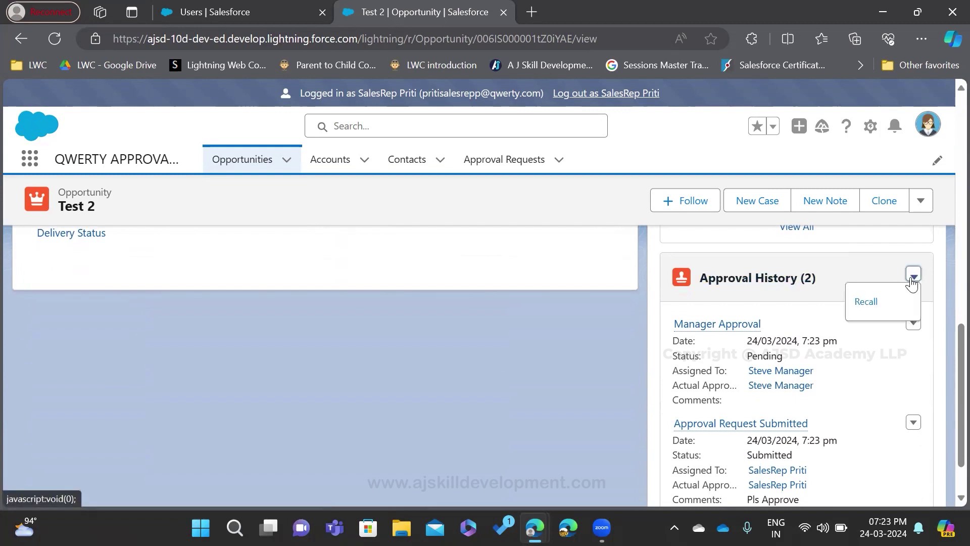
{"action": "left_click", "coordinate": [875, 302]}
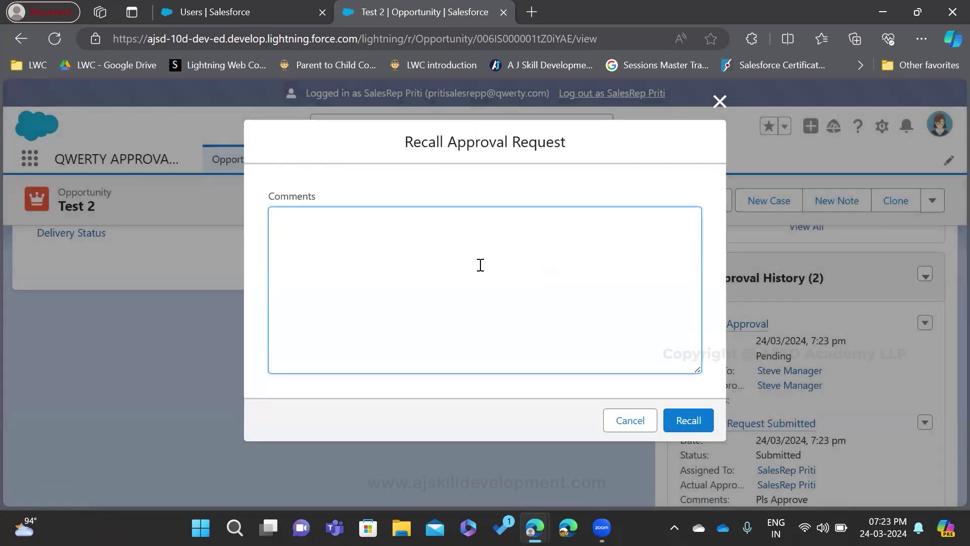
{"action": "type", "text": "Recalled"}
{"action": "left_click", "coordinate": [688, 420]}
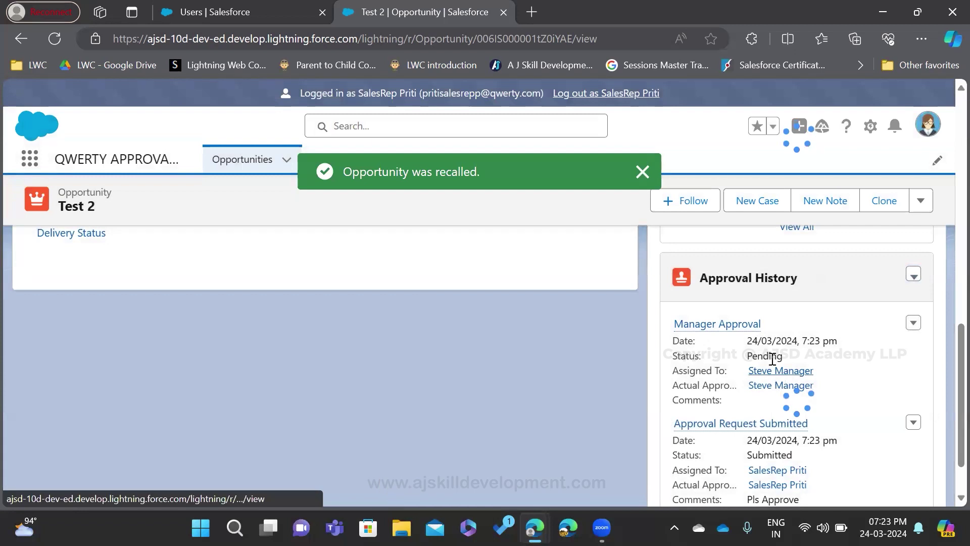
{"action": "left_click_drag", "start_coordinate": [789, 401], "coordinate": [664, 344]}
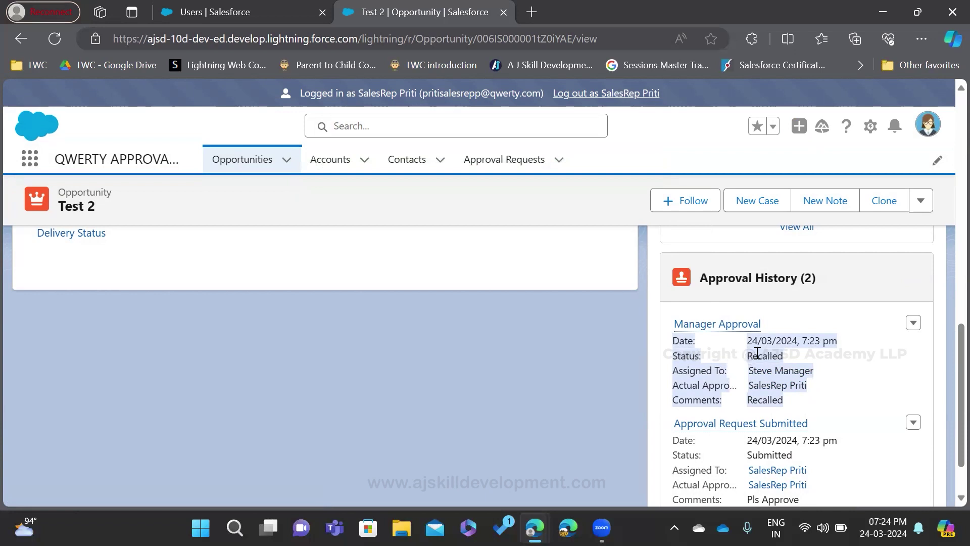
Step: Edit Test 2's Close Date to 2 May 2024 (02/05/2024) and save it
{"action": "left_click", "coordinate": [480, 276]}
{"action": "scroll", "coordinate": [478, 277], "scroll_direction": "up", "scroll_amount": 4}
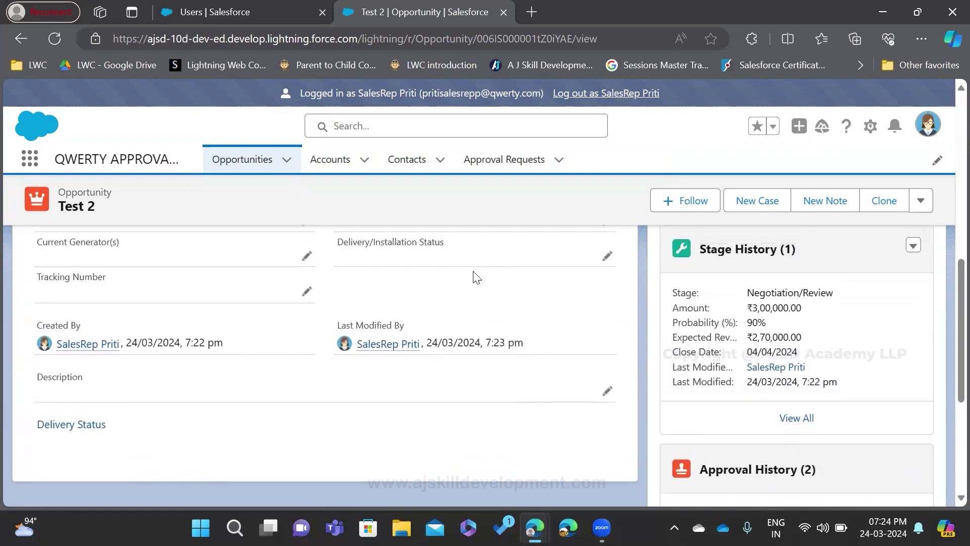
{"action": "scroll", "coordinate": [151, 293], "scroll_direction": "up", "scroll_amount": 3}
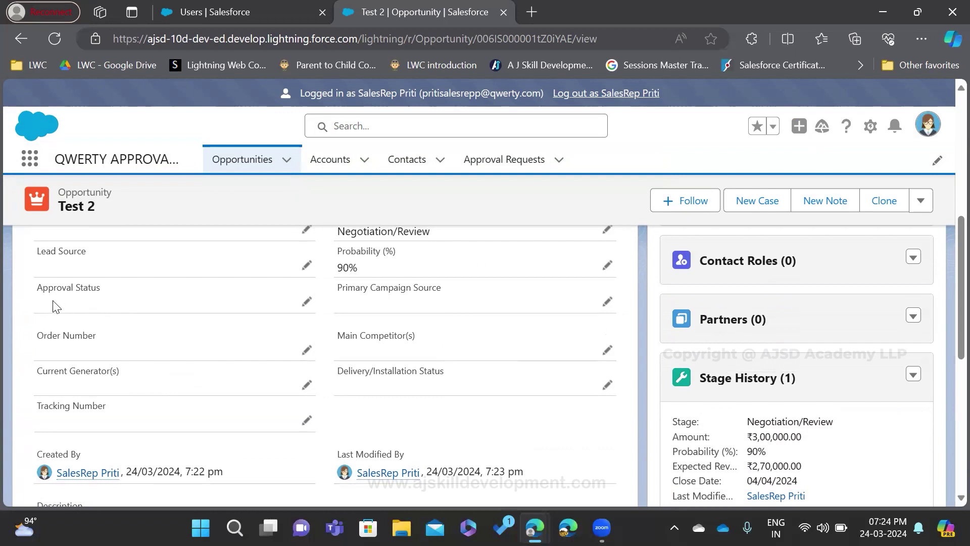
{"action": "scroll", "coordinate": [467, 347], "scroll_direction": "up", "scroll_amount": 3}
{"action": "scroll", "coordinate": [468, 346], "scroll_direction": "up", "scroll_amount": 3}
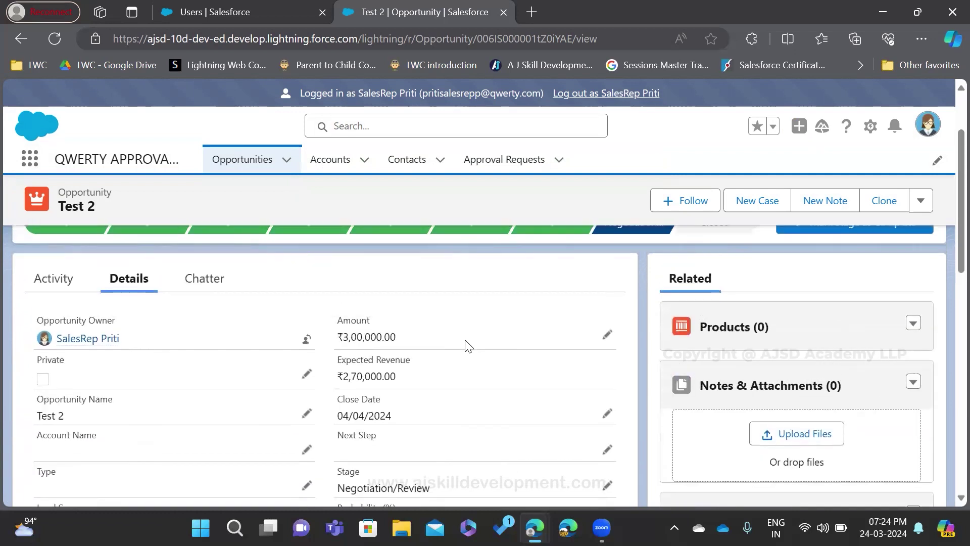
{"action": "scroll", "coordinate": [450, 384], "scroll_direction": "down", "scroll_amount": 2}
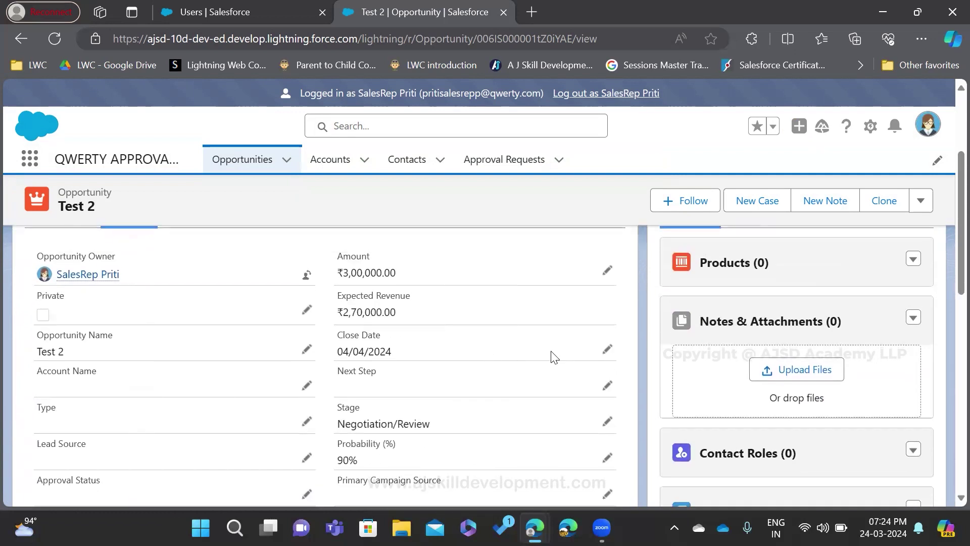
{"action": "left_click", "coordinate": [607, 349]}
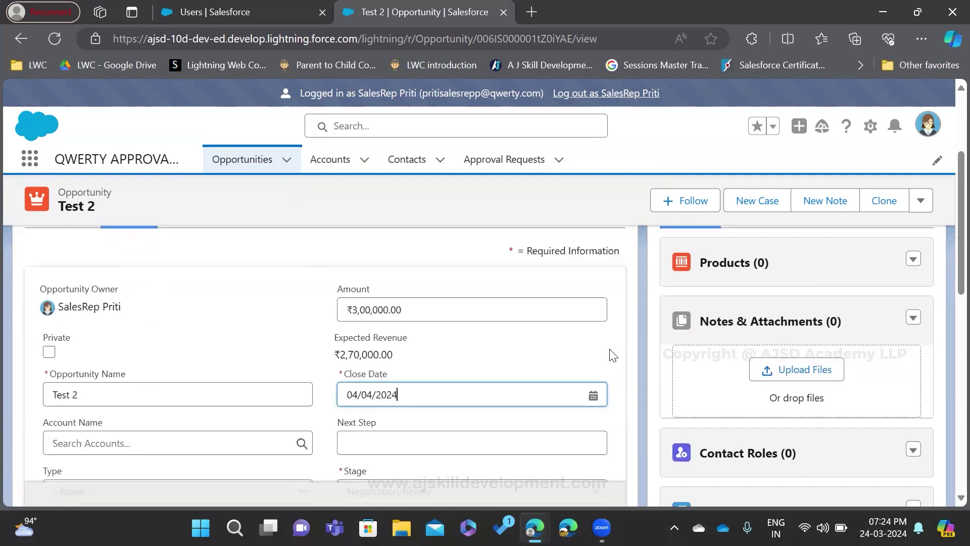
{"action": "left_click", "coordinate": [524, 398]}
{"action": "left_click", "coordinate": [530, 312]}
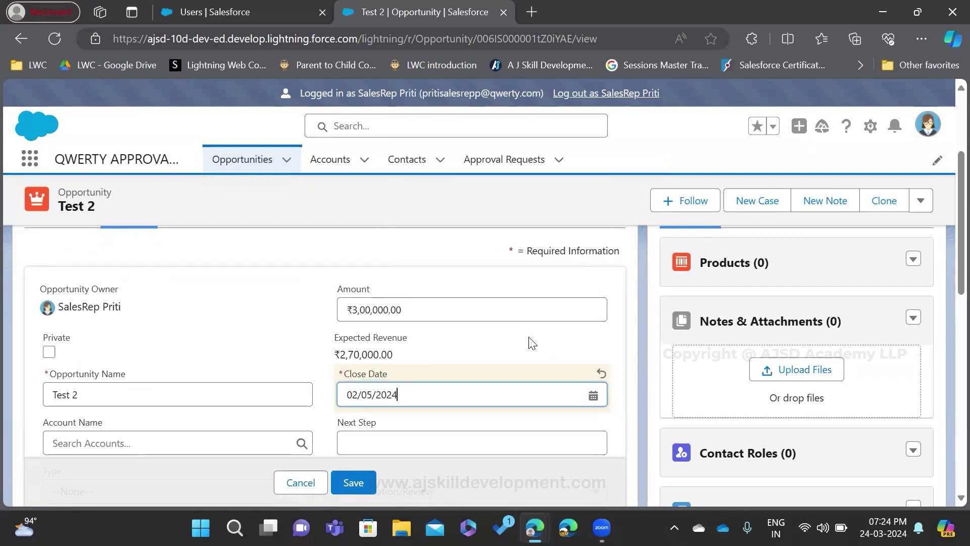
{"action": "scroll", "coordinate": [531, 354], "scroll_direction": "down", "scroll_amount": 10}
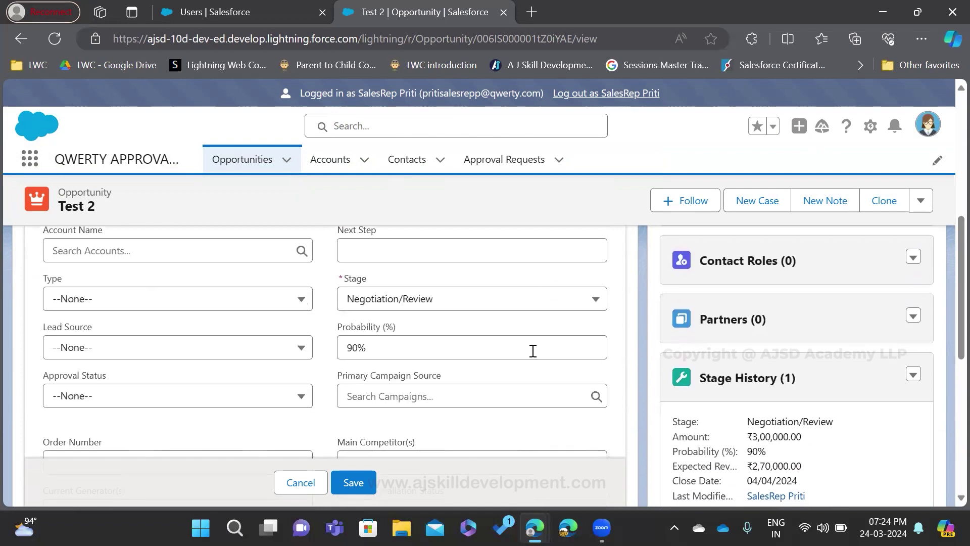
{"action": "scroll", "coordinate": [529, 429], "scroll_direction": "down", "scroll_amount": 1}
{"action": "left_click", "coordinate": [357, 431]}
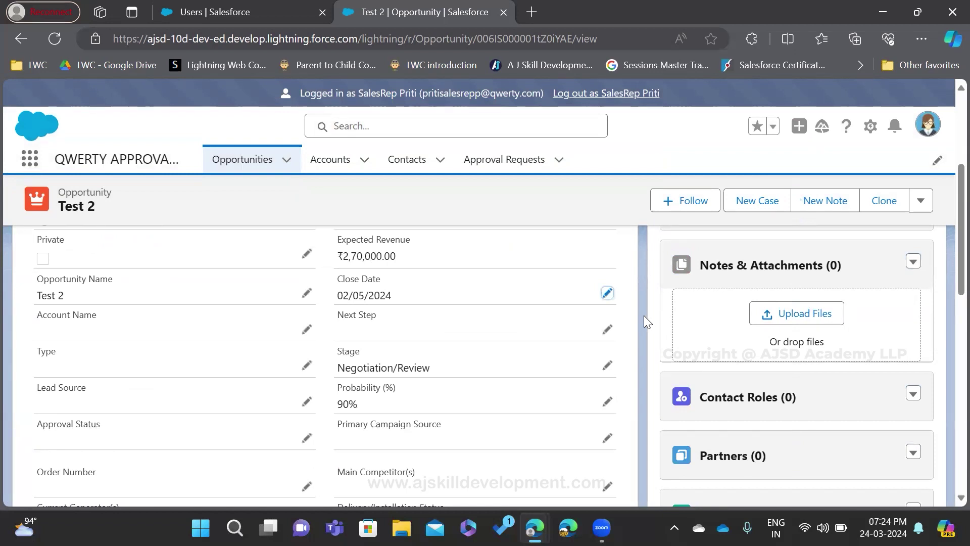
Step: Log out as the sales rep and search the App Launcher for 'qwert'
{"action": "left_click", "coordinate": [604, 98]}
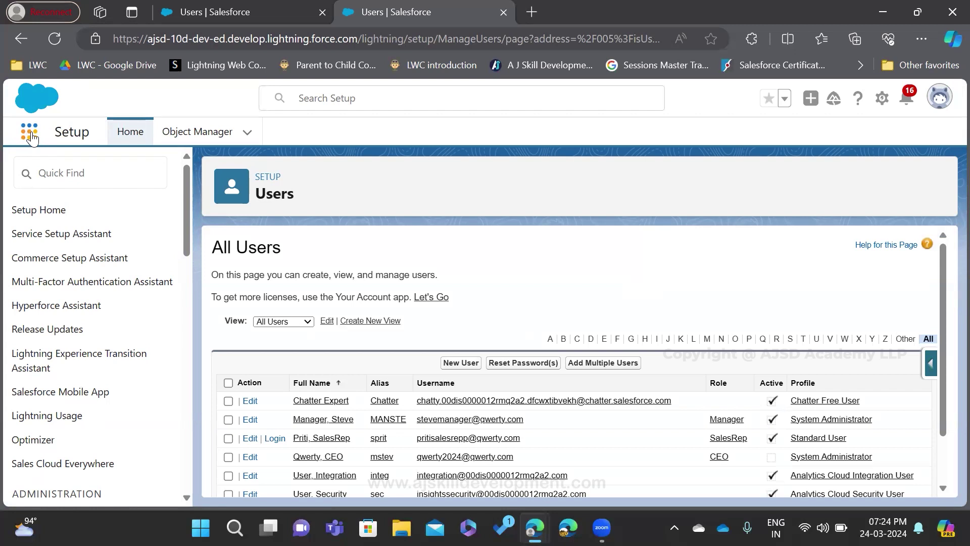
{"action": "left_click", "coordinate": [29, 133]}
{"action": "type", "text": "qwert"}
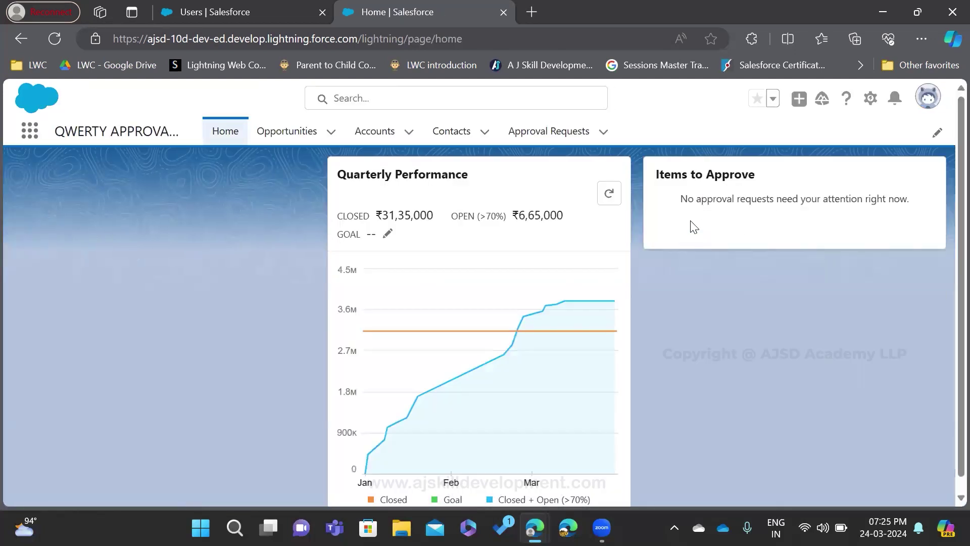
{"action": "left_click_drag", "start_coordinate": [681, 199], "coordinate": [910, 198]}
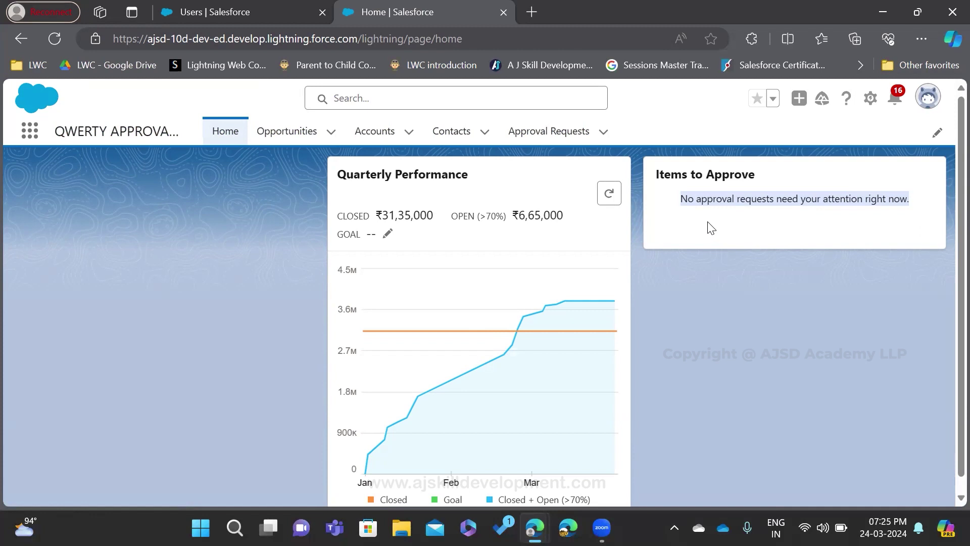
{"action": "left_click", "coordinate": [769, 212]}
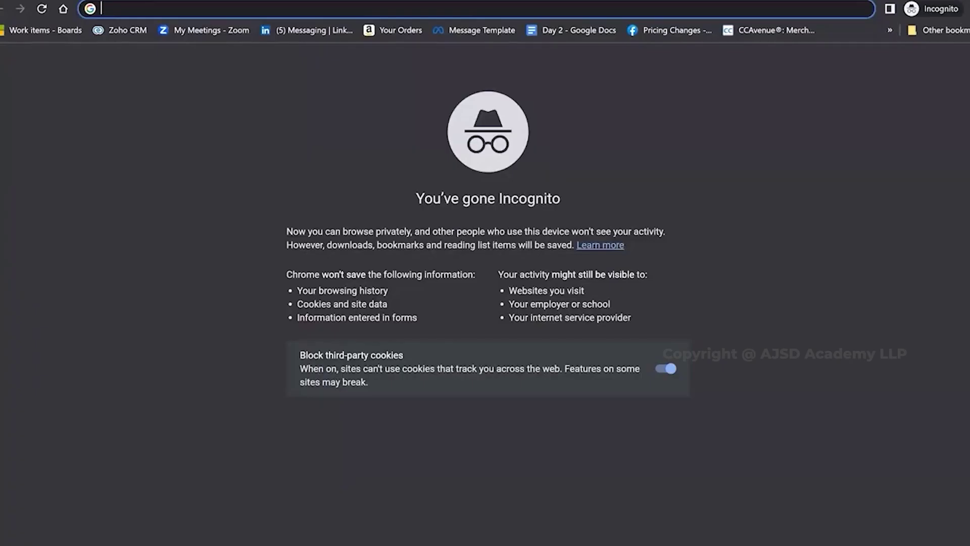
Step: Load ajskilldevelopment.com from the 'aj' suggestion and scroll to the curriculum and FAQ videos
{"action": "type", "text": "ajskilldevelopment.com"}
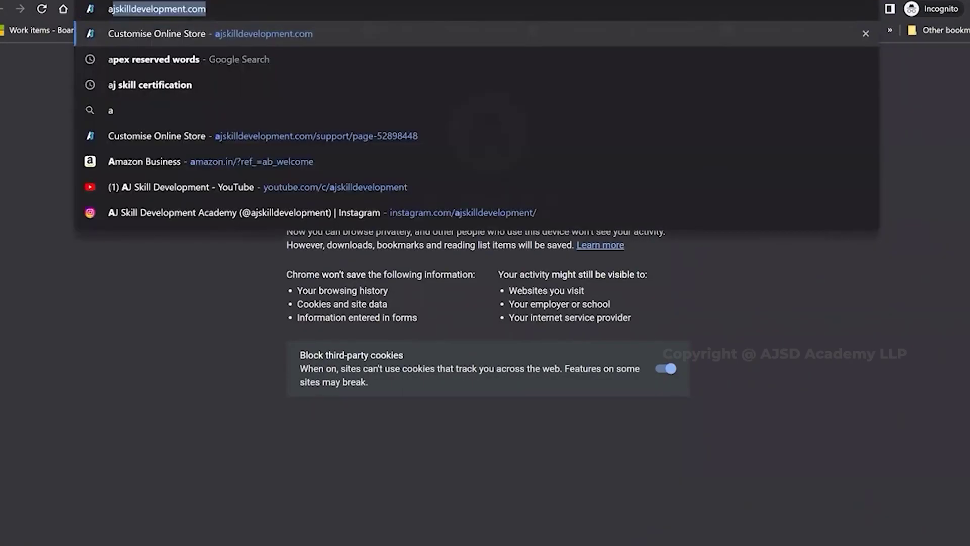
{"action": "key", "text": "Return"}
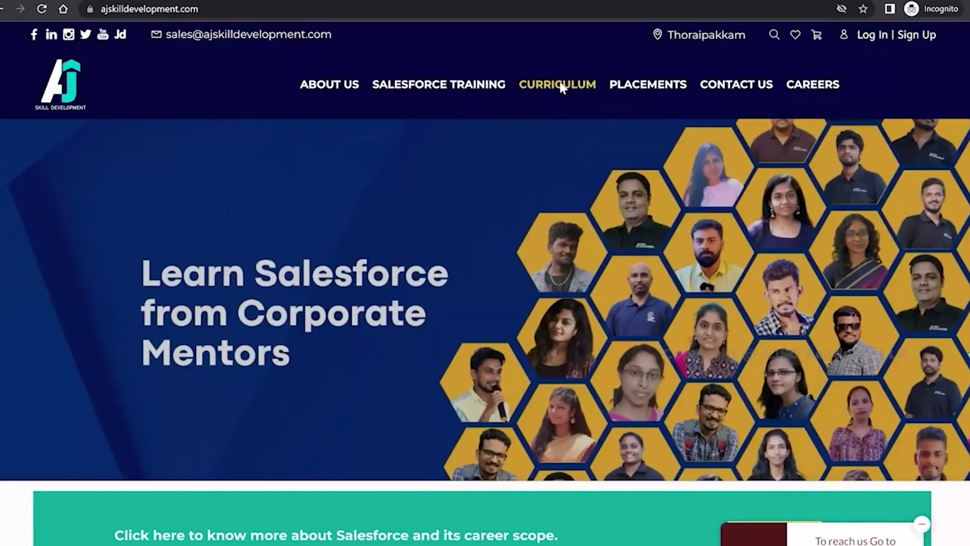
{"action": "scroll", "coordinate": [560, 86], "scroll_direction": "down", "scroll_amount": 5}
{"action": "scroll", "coordinate": [388, 251], "scroll_direction": "down", "scroll_amount": 10}
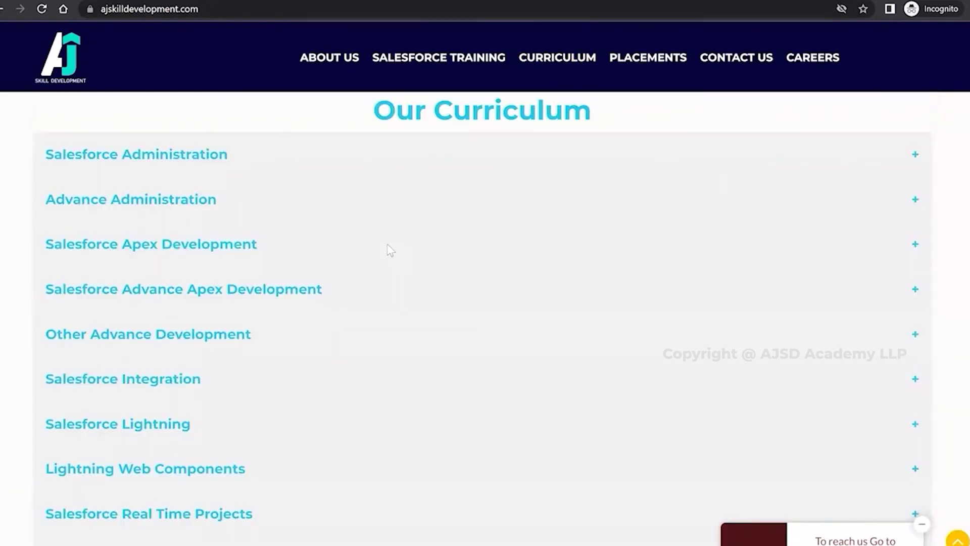
{"action": "scroll", "coordinate": [389, 249], "scroll_direction": "down", "scroll_amount": 15}
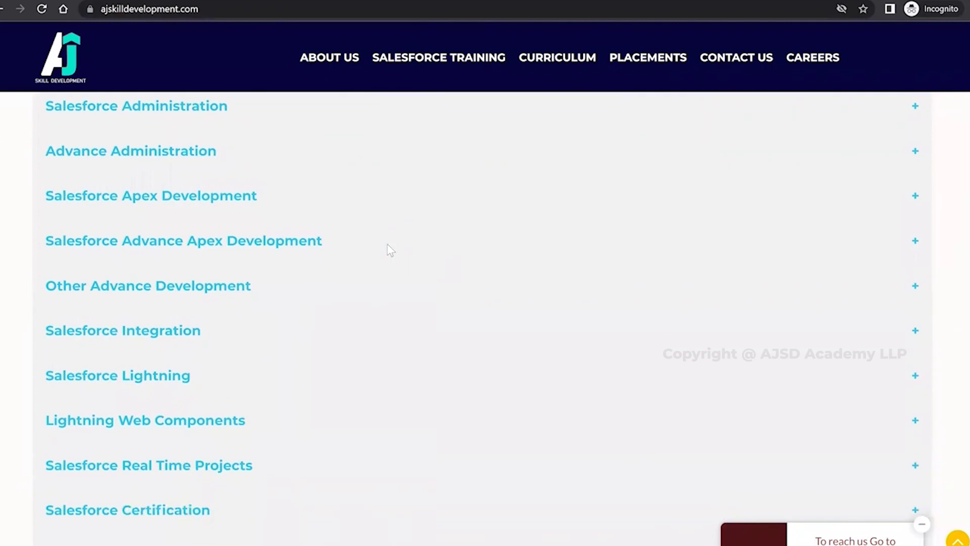
{"action": "scroll", "coordinate": [387, 243], "scroll_direction": "up", "scroll_amount": 3}
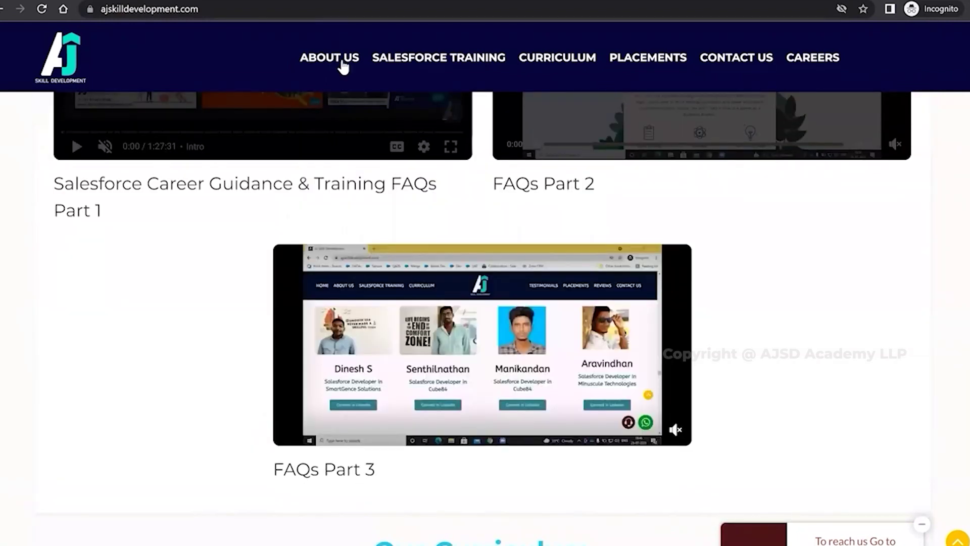